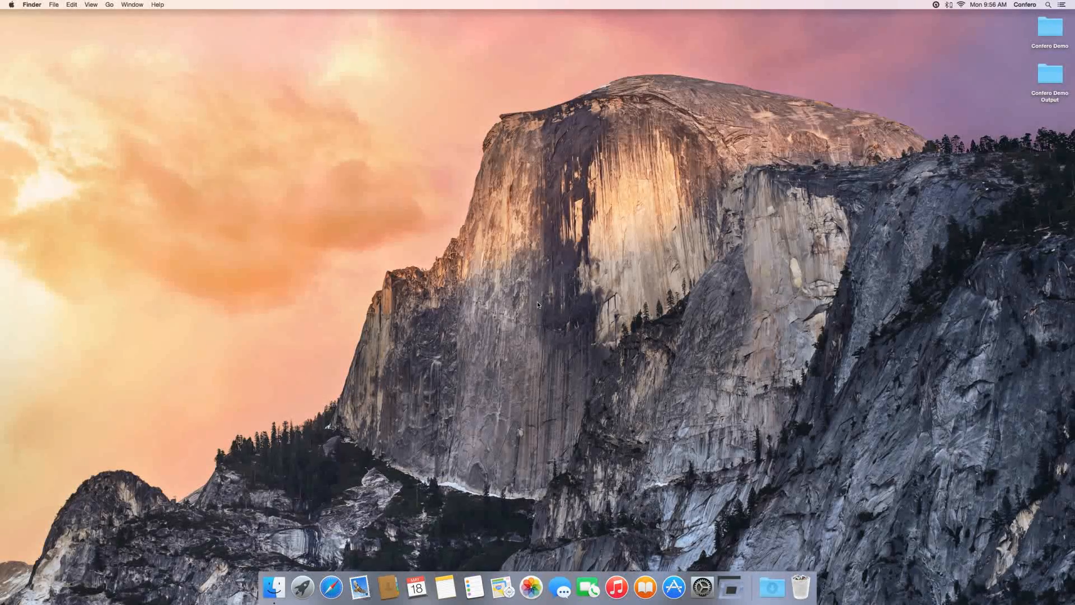
Step: Open the Confero Demo folder on the desktop and preview the photos IMG_0001.JPG to IMG_0003.JPG
left_click(1055, 32)
double_click(1056, 32)
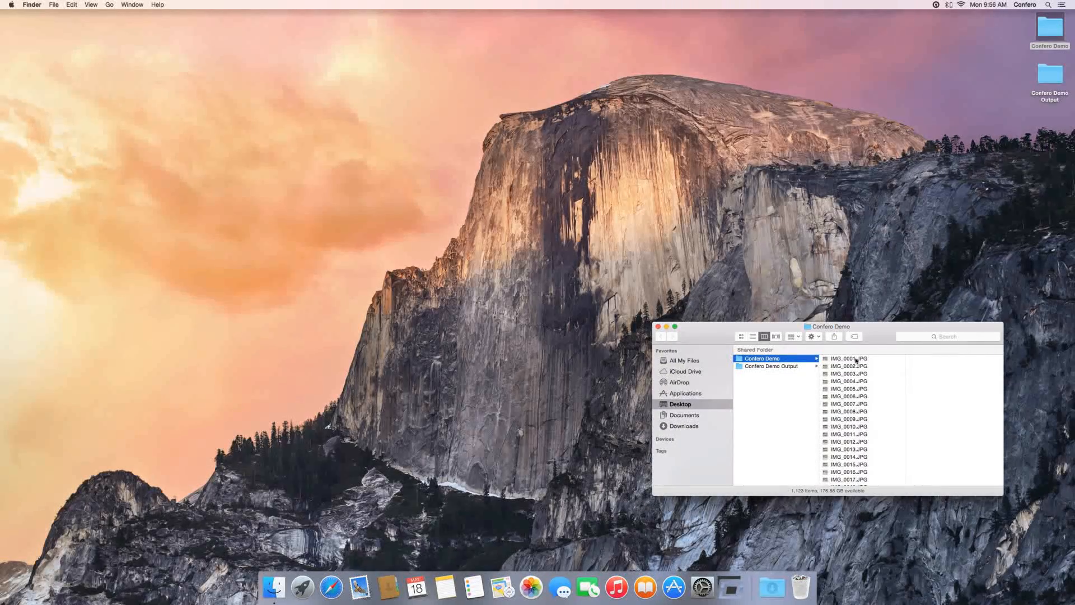
left_click(856, 360)
scroll(854, 367, "up", 1)
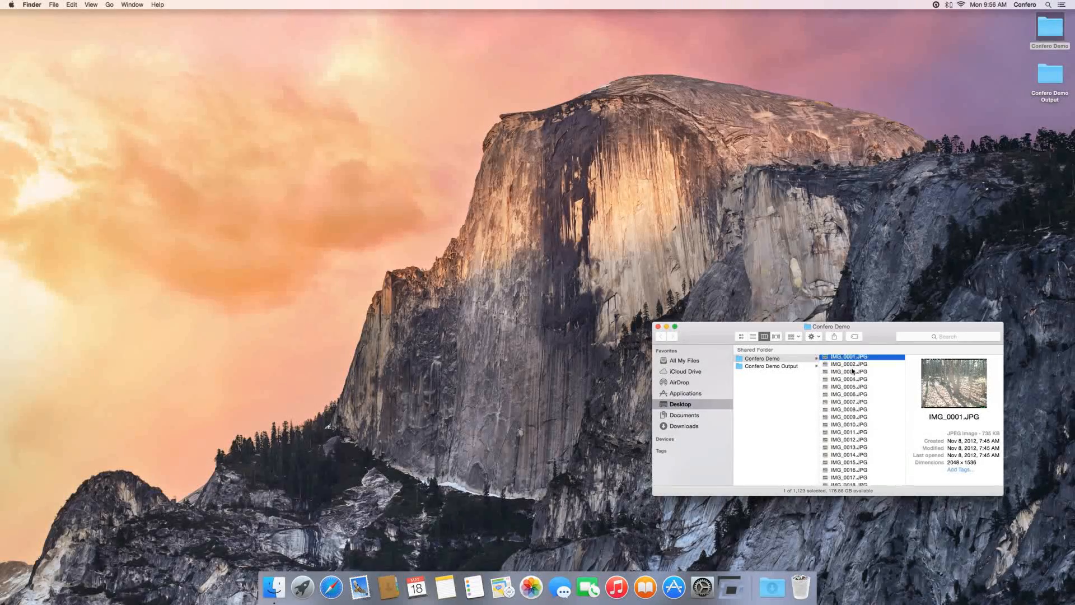
key("space")
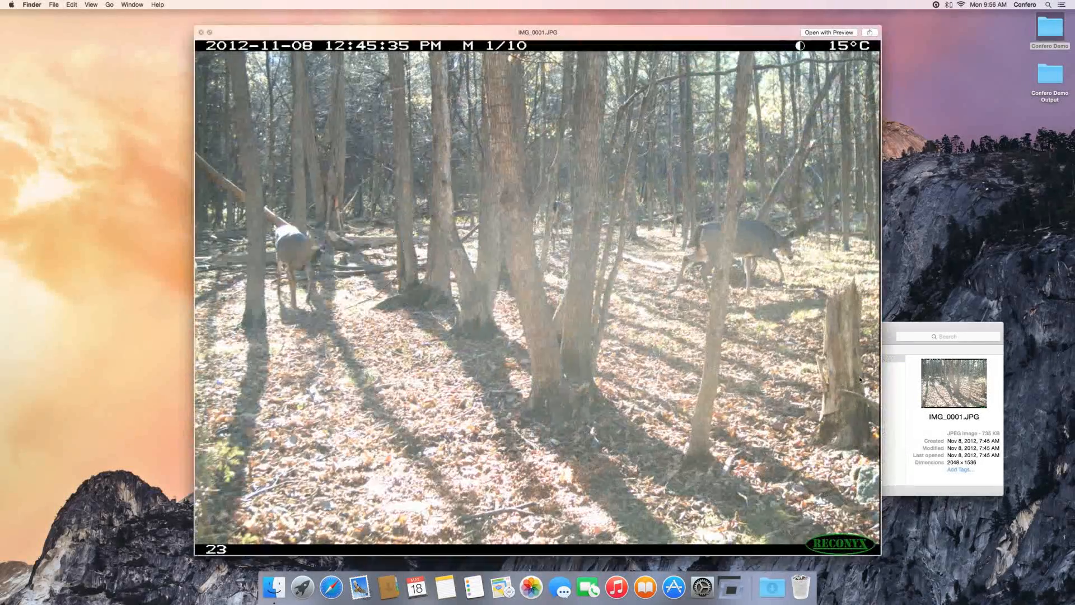
key("Down")
key("Down")
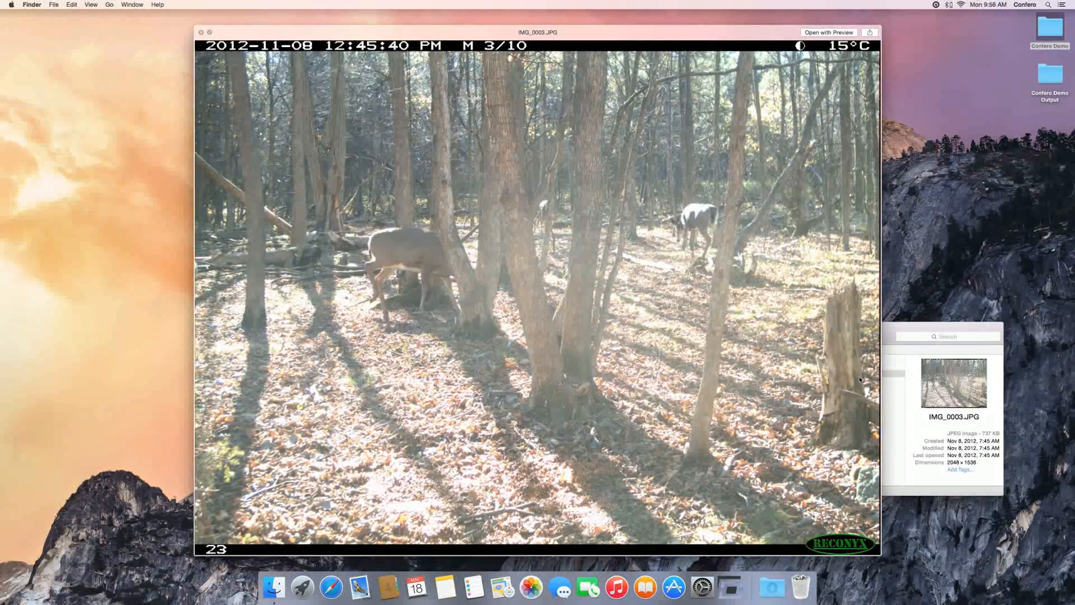
key("space")
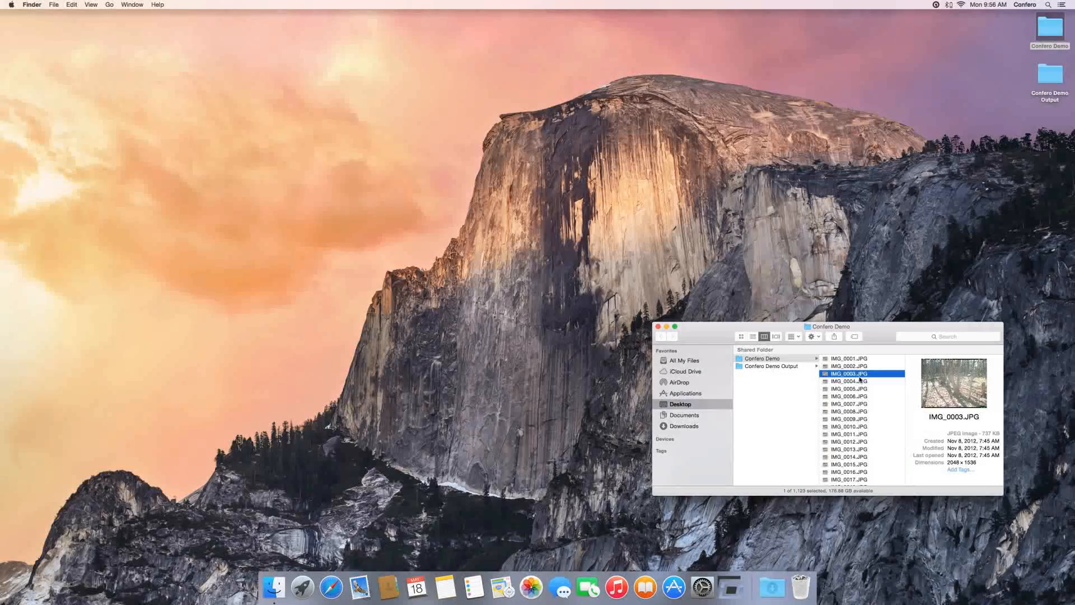
Step: Preview the photos from IMG_0003.JPG to IMG_0006.JPG, then close the preview and move the folder window slightly
key("space")
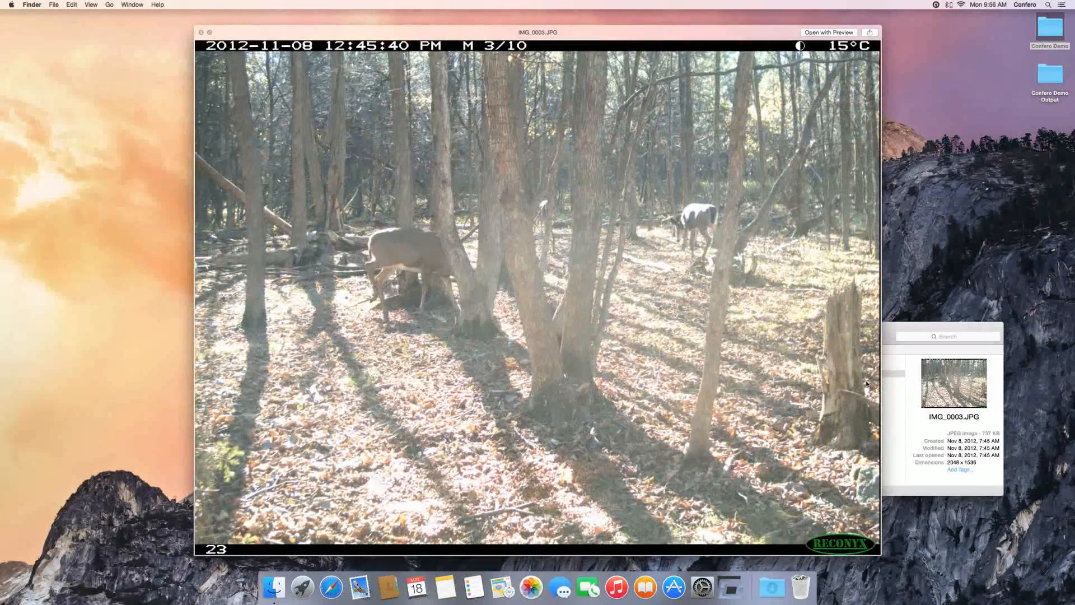
key("Down")
key("Down")
key("Down")
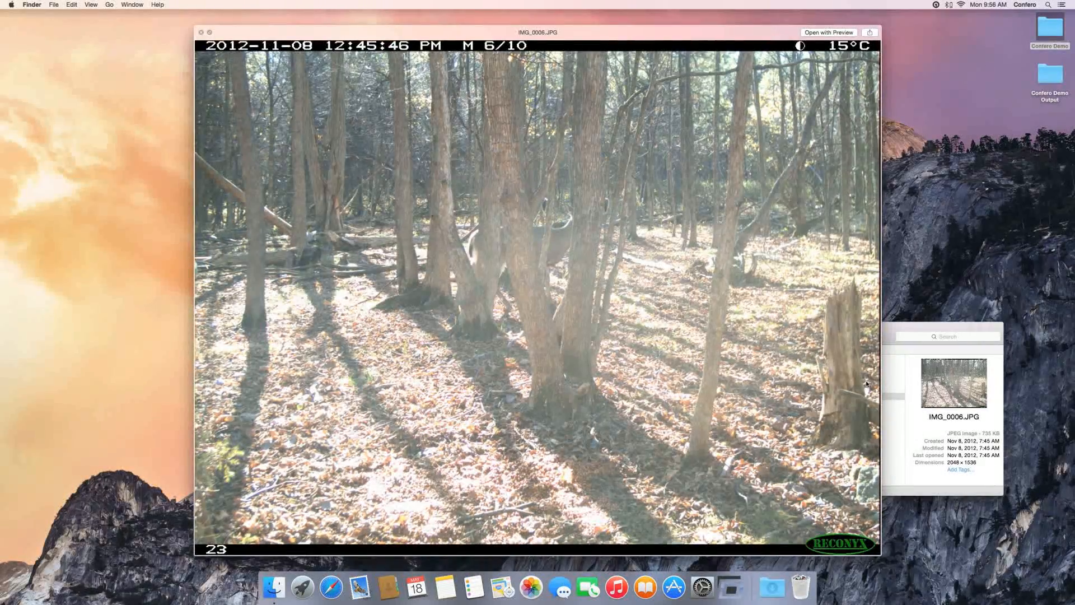
key("space")
left_click_drag(880, 334, 881, 297)
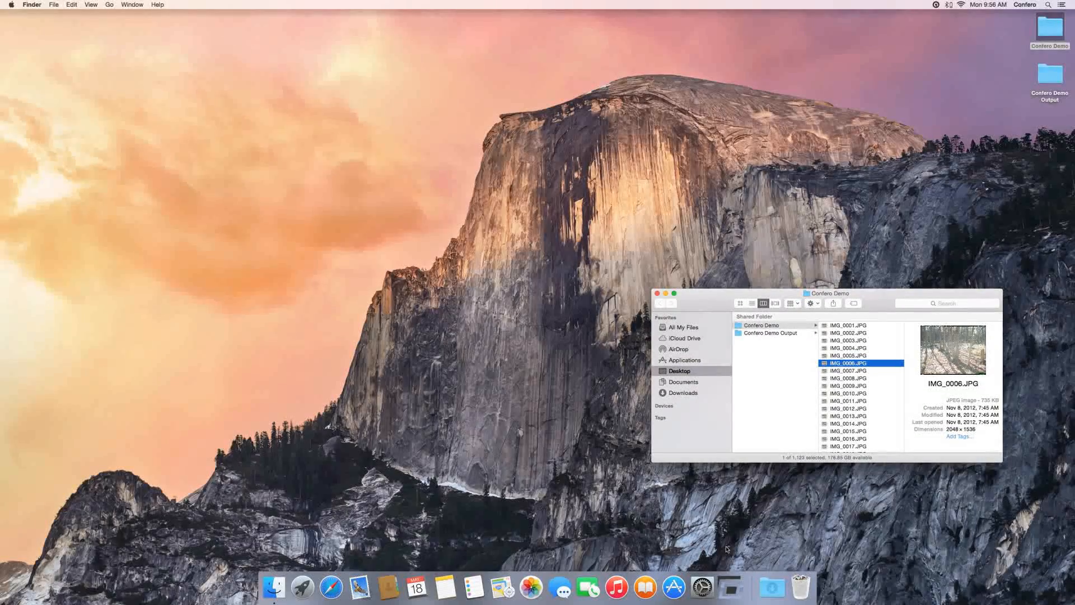
Step: Switch to Confero and start an image import organized by a time interval of 3 seconds
left_click(731, 588)
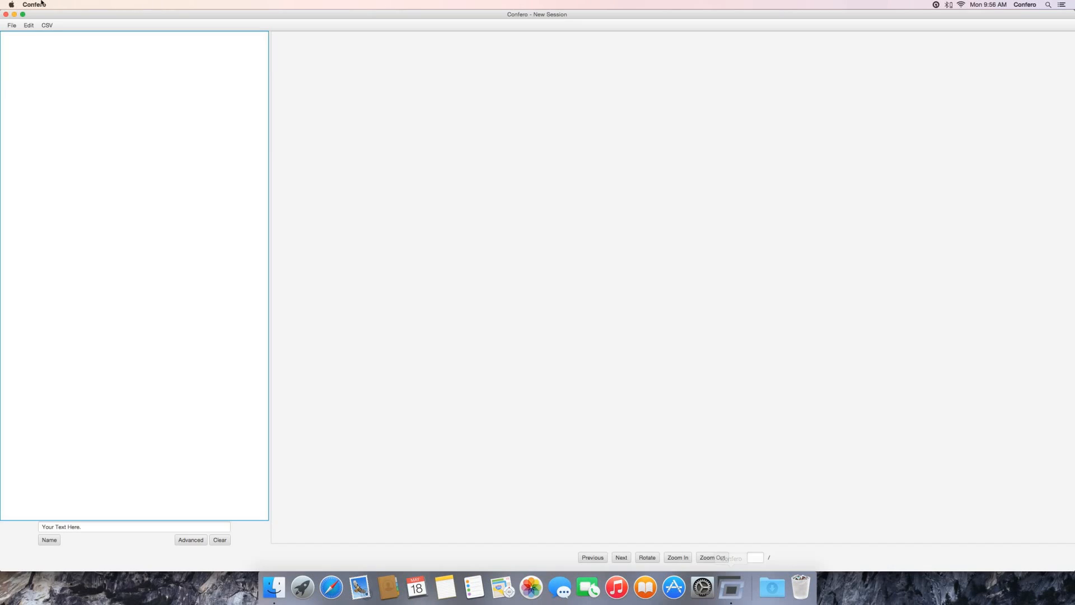
left_click(12, 25)
left_click(16, 71)
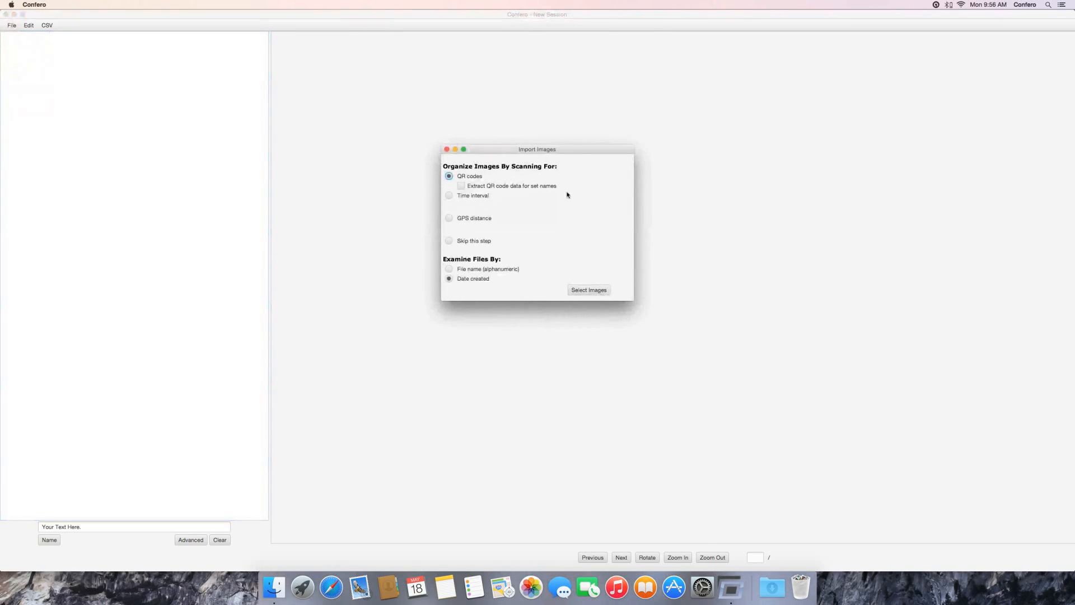
left_click(449, 196)
left_click_drag(561, 208, 537, 205)
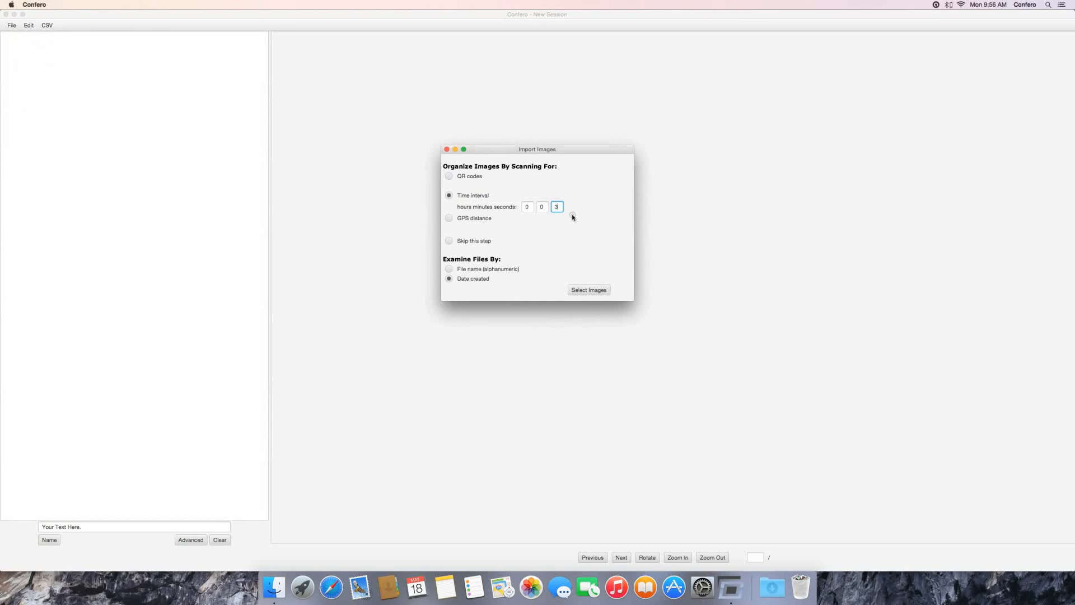
Step: Import all images from IMG_0001.JPG to IMG_1123.JPG in the Confero Demo folder
left_click(590, 292)
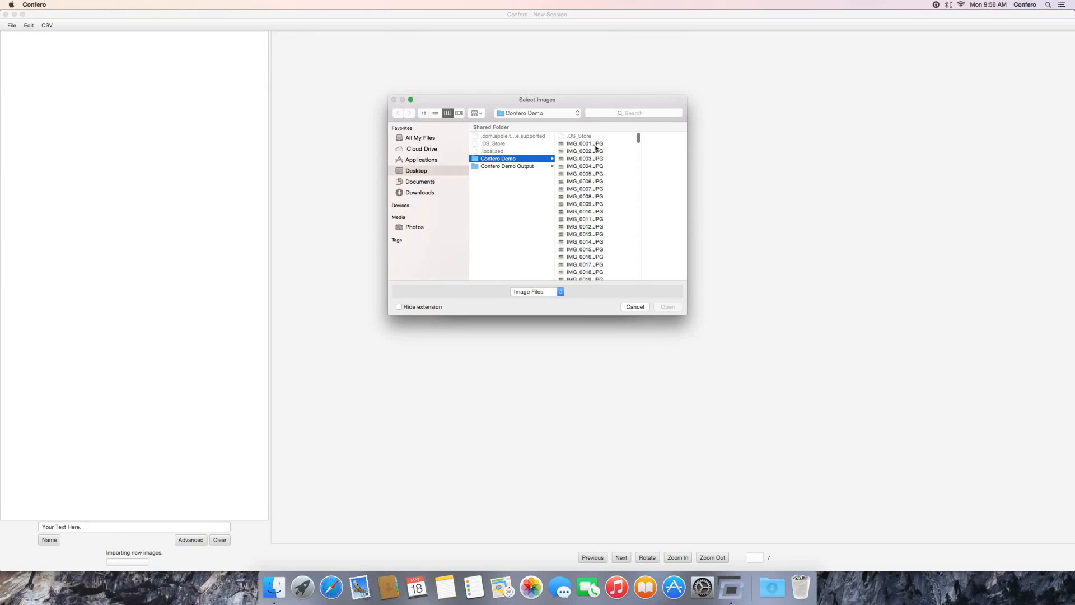
left_click(595, 144)
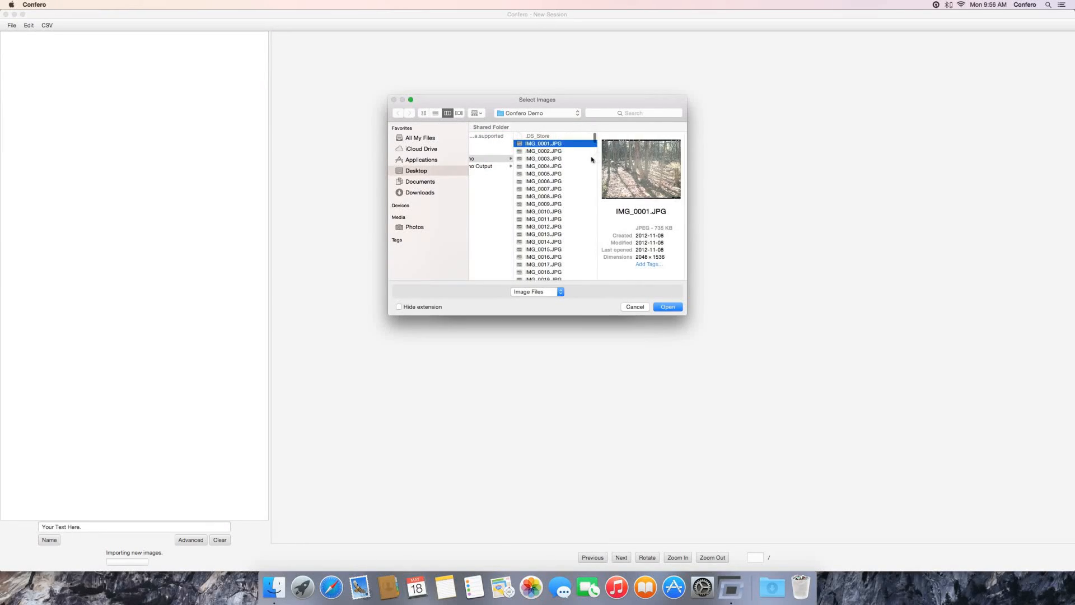
scroll(592, 160, "down", 20)
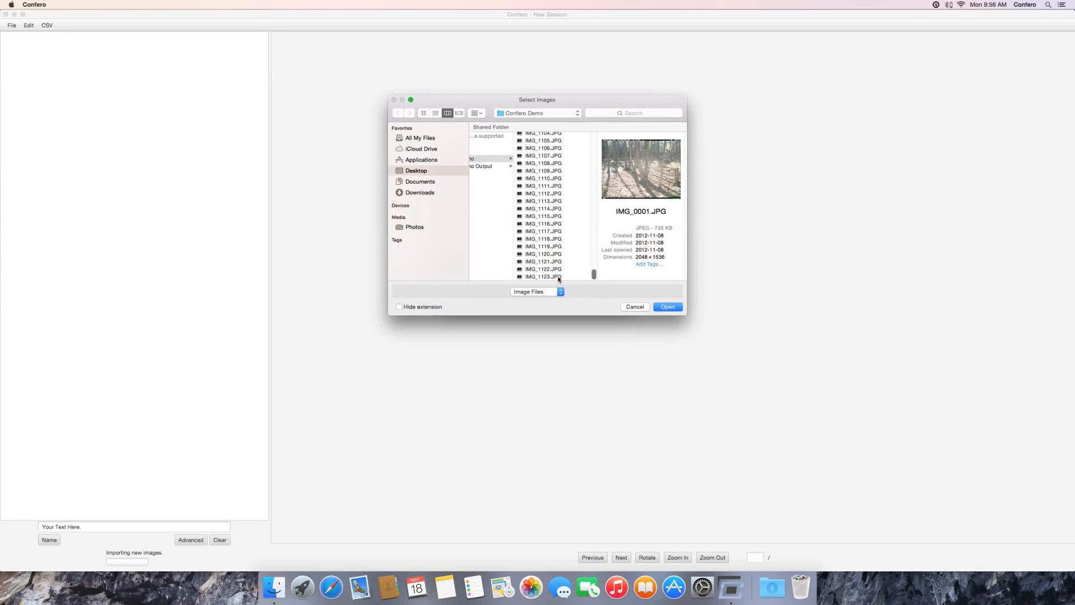
left_click(558, 277, "shift")
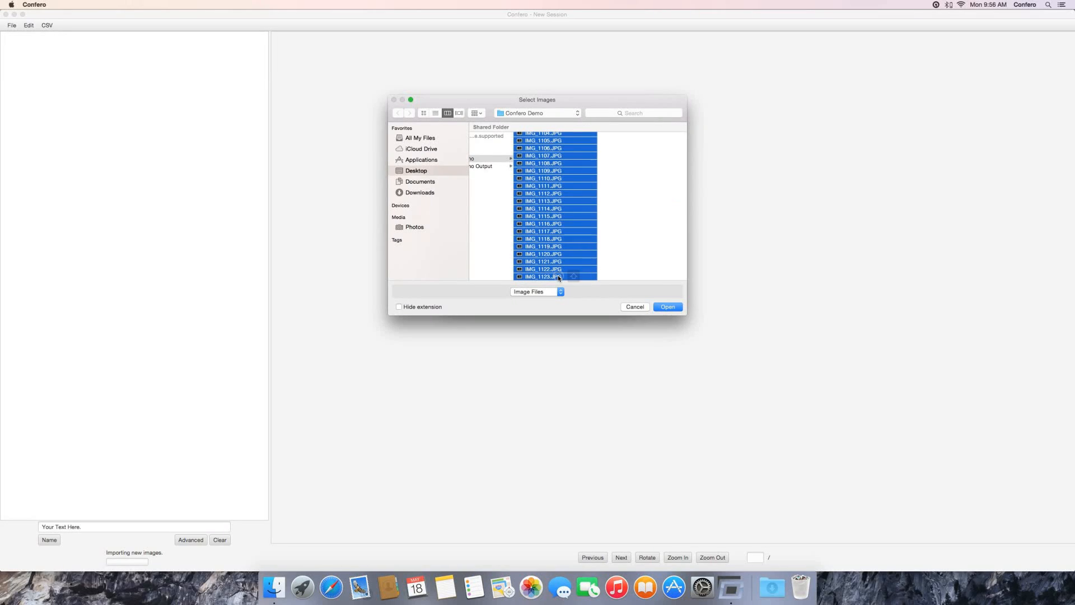
left_click(670, 308)
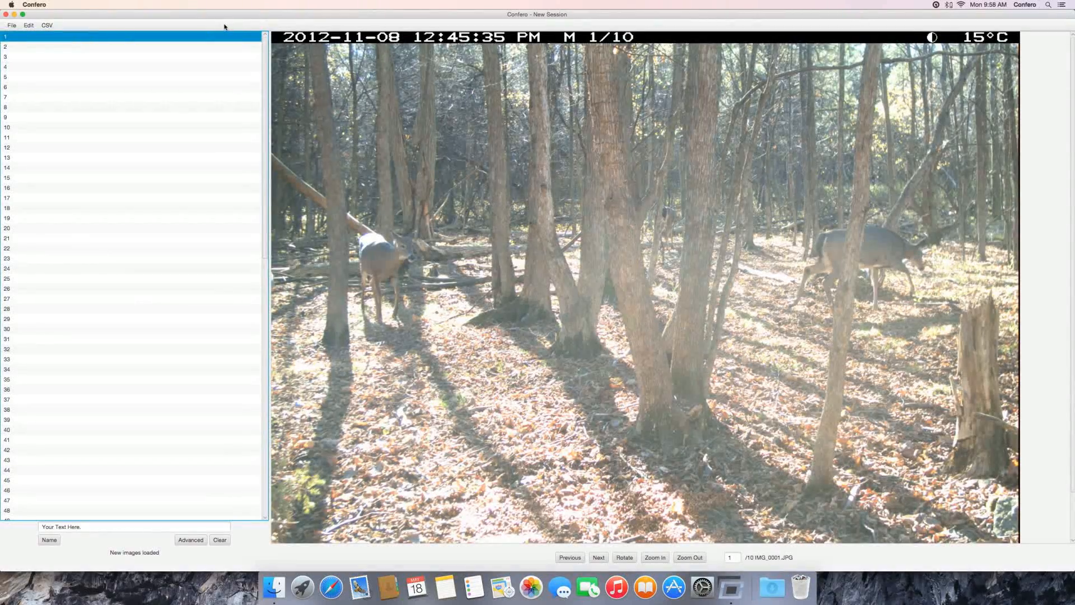
Step: Look through the first five imported image sets and return to set 2
key("Down")
key("Down")
key("Down")
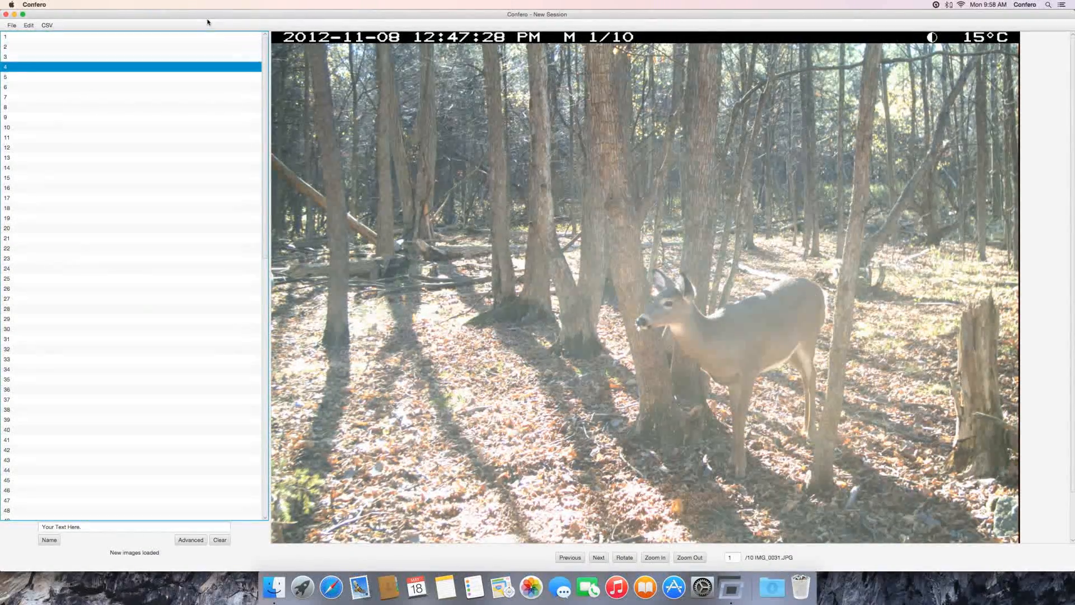
key("Down")
key("Up")
key("Up")
key("Up")
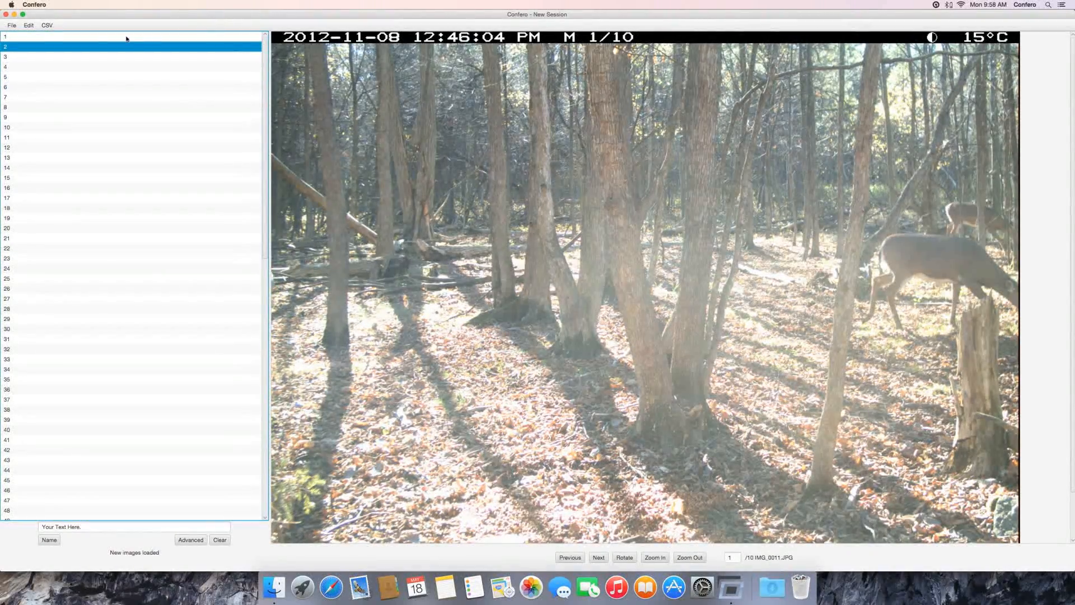
Step: Export the image sets to a CSV file named Deer1.csv on the Desktop
left_click(44, 27)
left_click(43, 28)
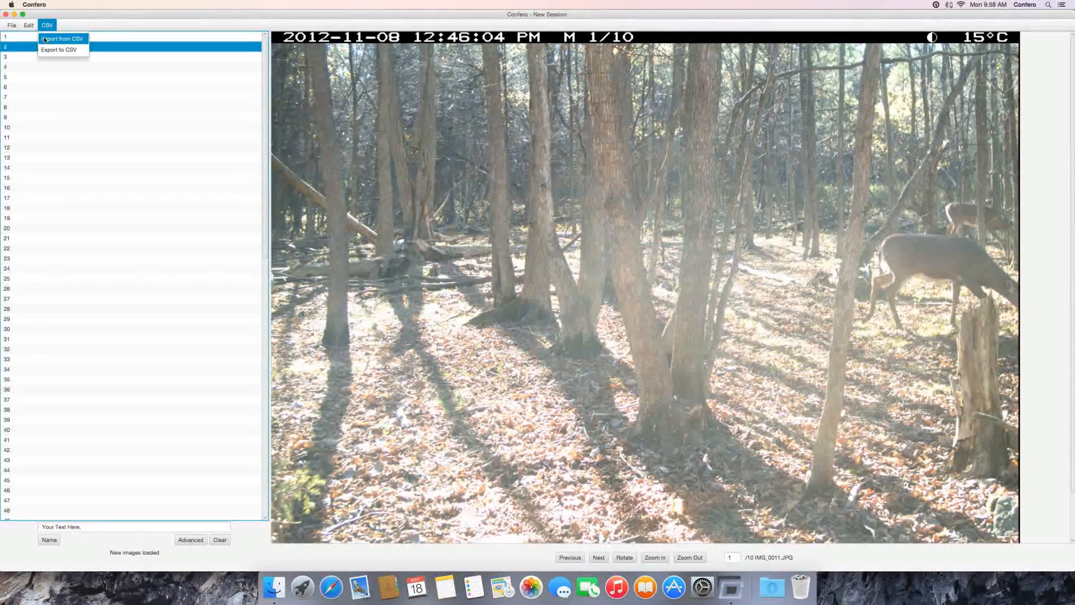
left_click(78, 51)
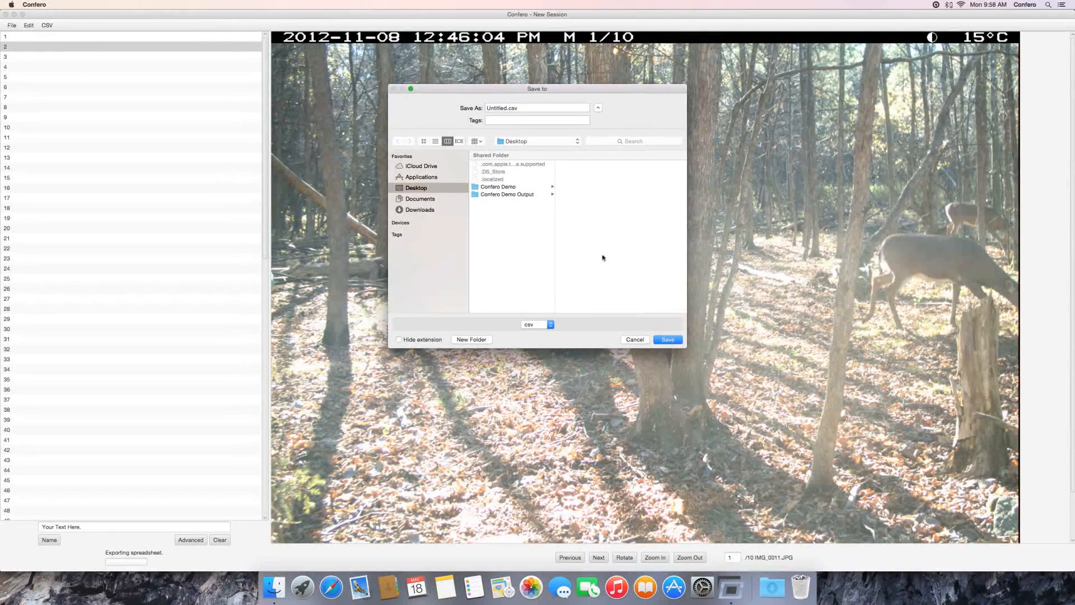
double_click(494, 108)
type("Deer")
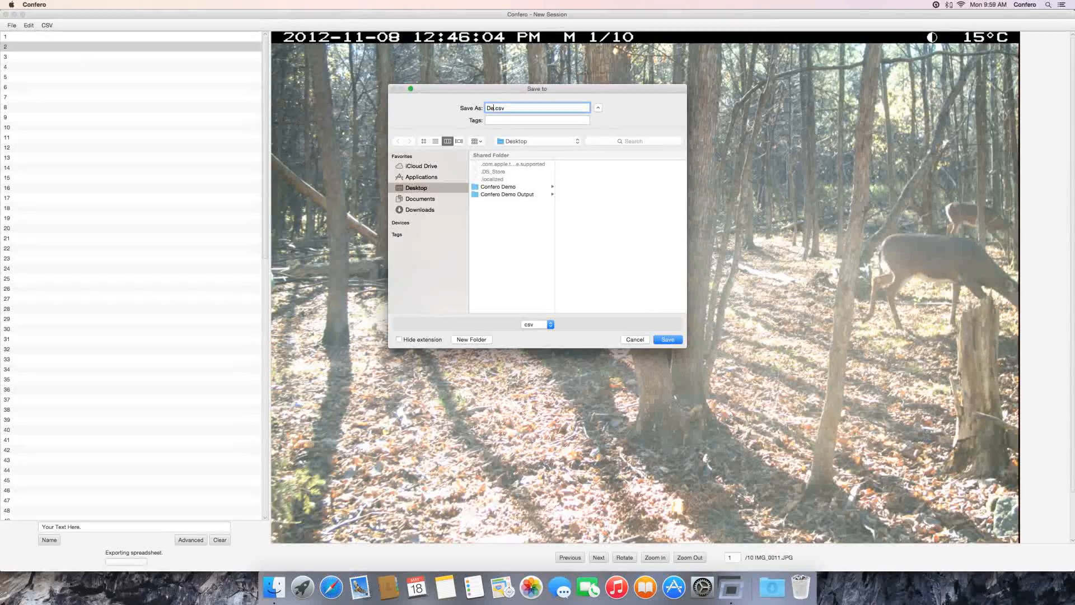
type("1")
left_click(668, 340)
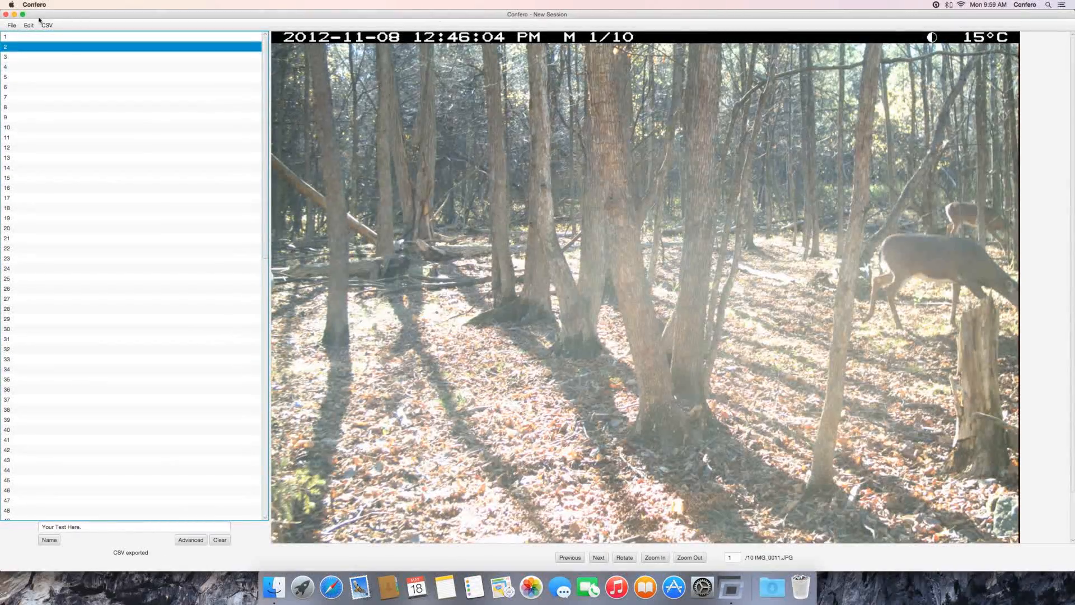
Step: Leave Confero, open Deer1.csv from the desktop in Excel and enlarge its window
left_click(5, 16)
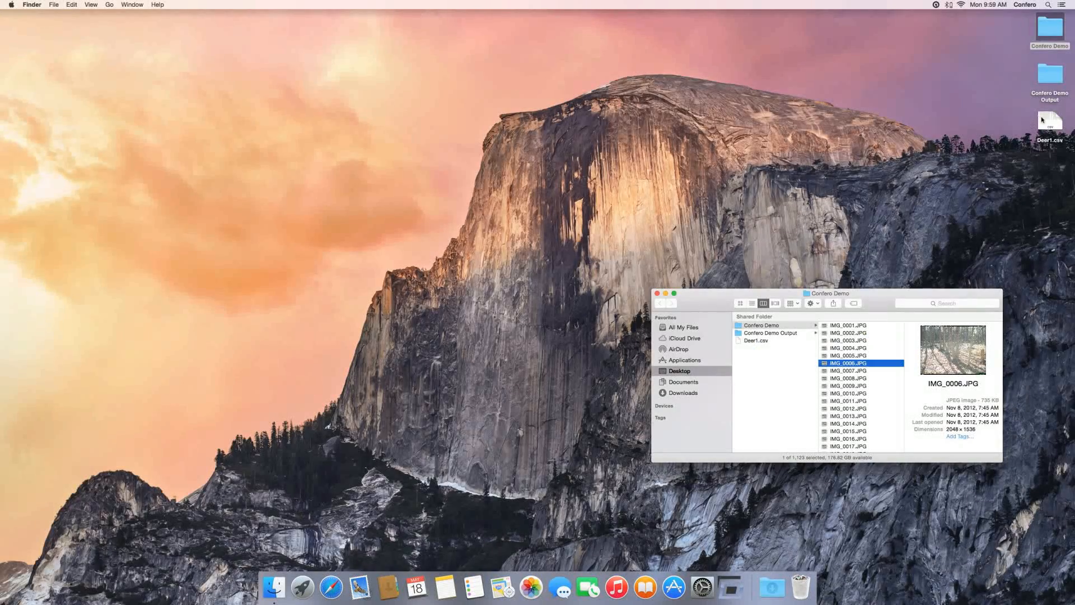
left_click(1050, 120)
double_click(1050, 121)
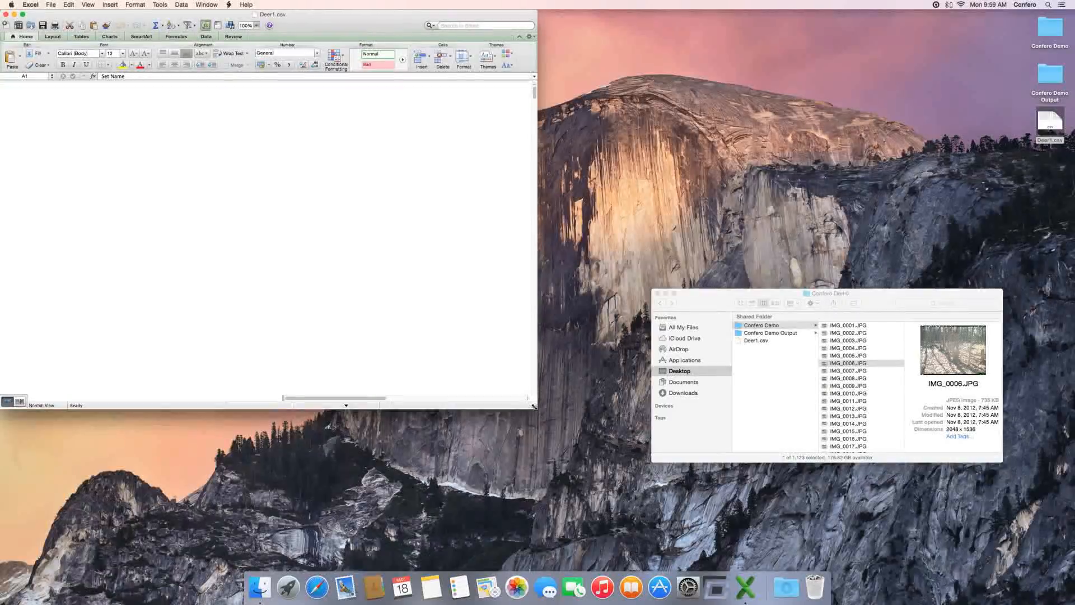
left_click_drag(534, 407, 816, 512)
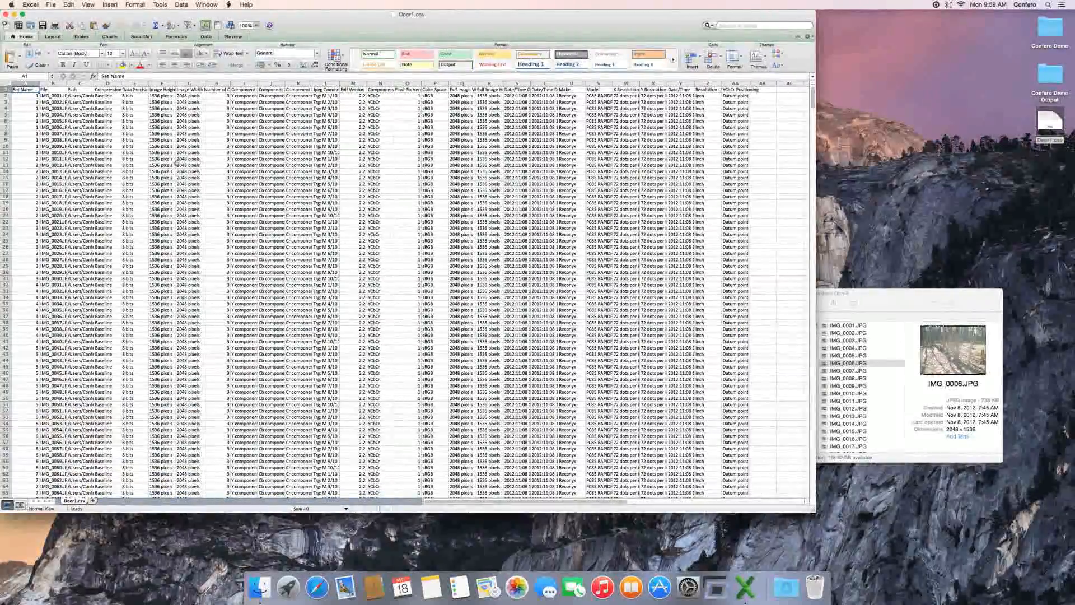
Step: Insert a "Sort" column after Date/Time Original and fill it down with =if(mid(S2,12,2)="17","TRUE","")
left_click(235, 127)
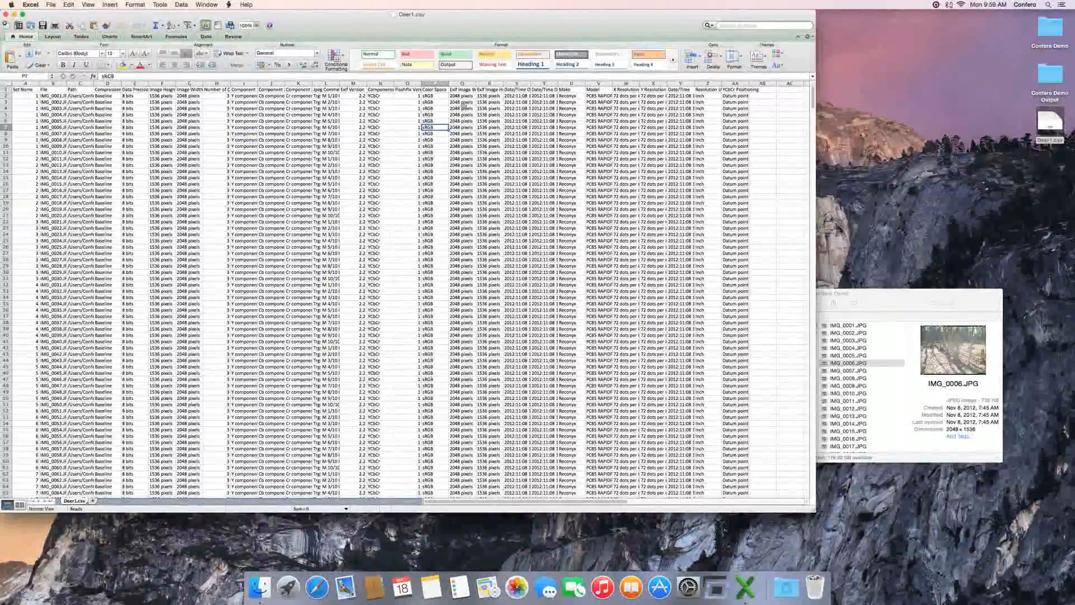
left_click(497, 108)
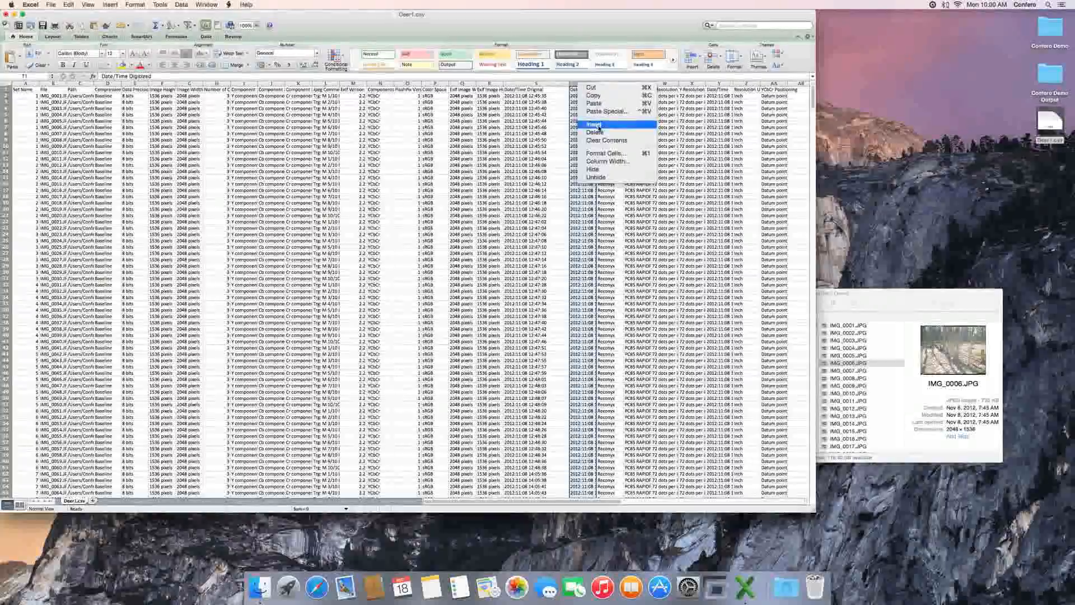
left_click(576, 91)
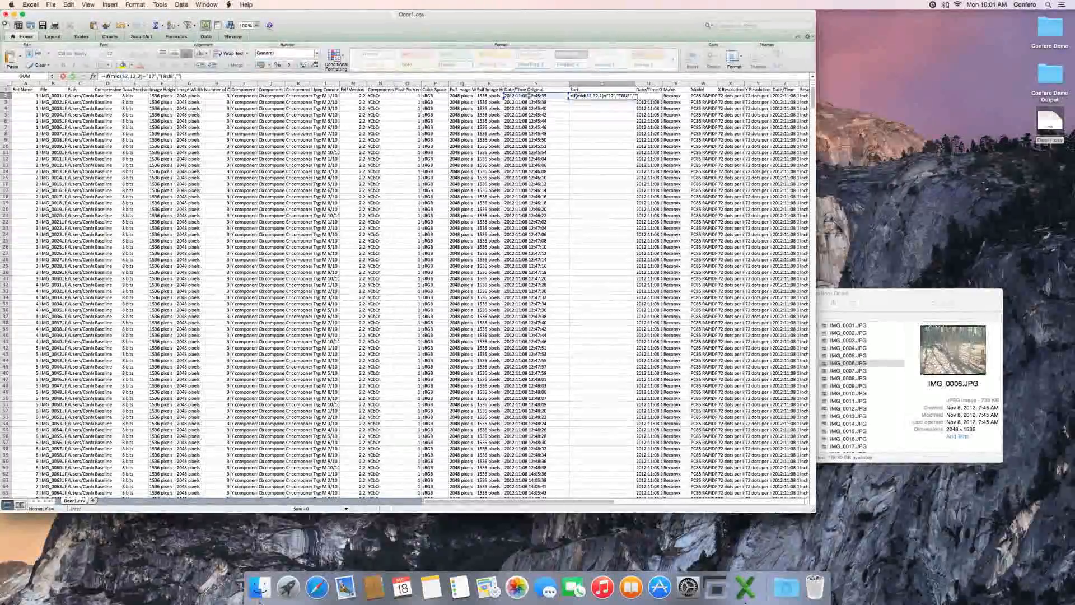
key("Return")
left_click(625, 96)
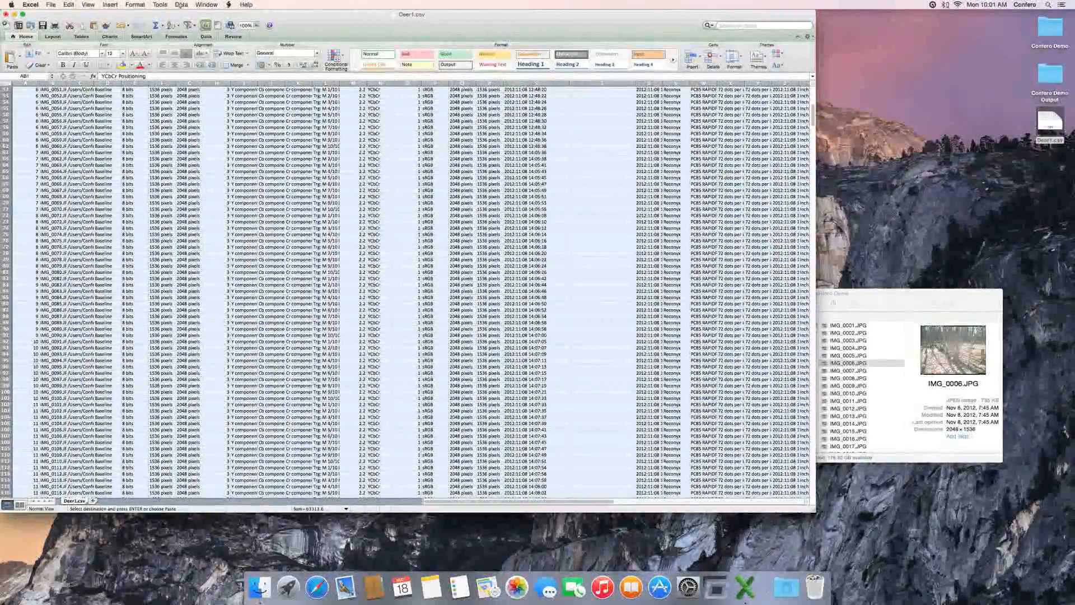
Step: Sort all the data by the Sort column from Z to A, then by Date/Time Original from A to Z
left_click(187, 14)
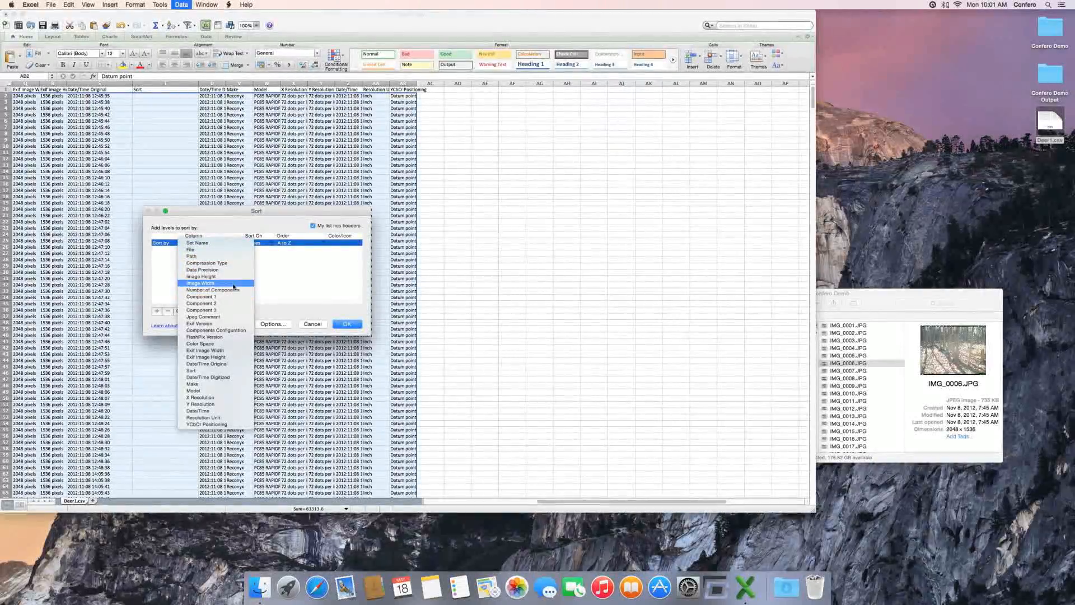
left_click(235, 371)
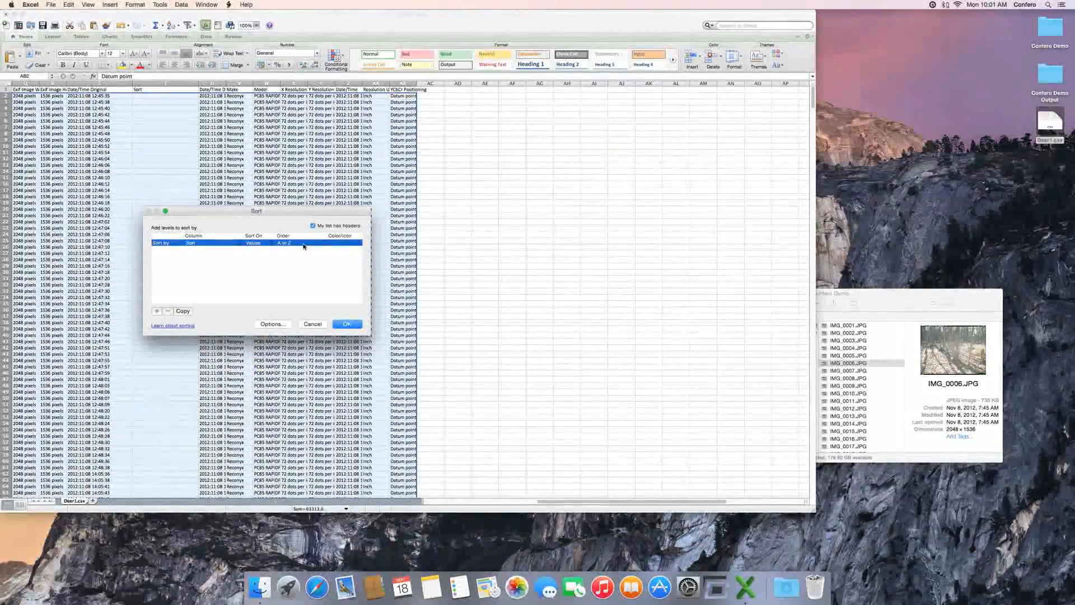
left_click(304, 245)
left_click(157, 311)
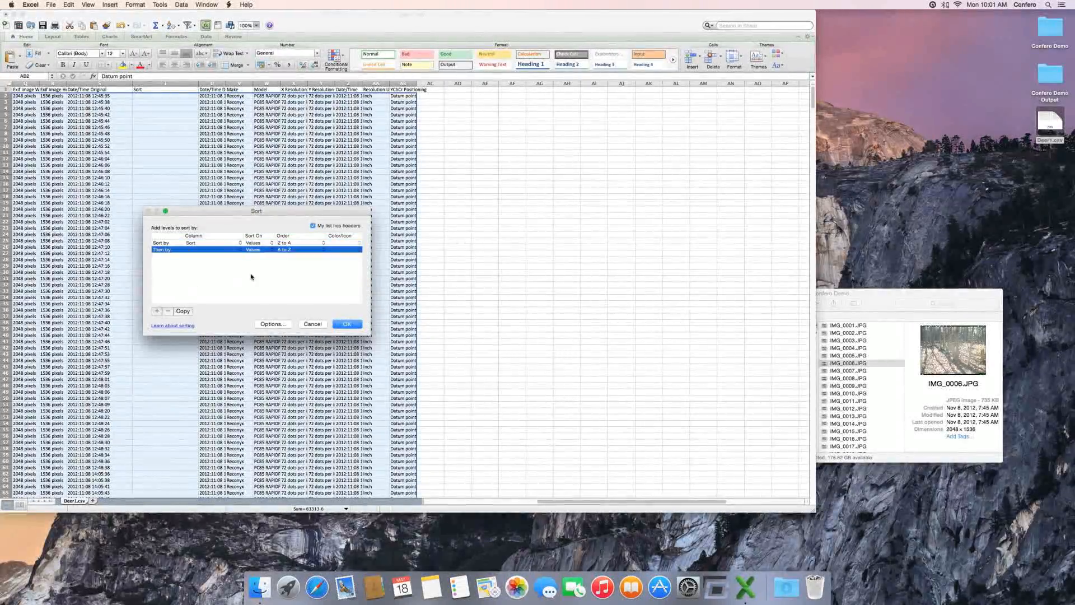
left_click(222, 250)
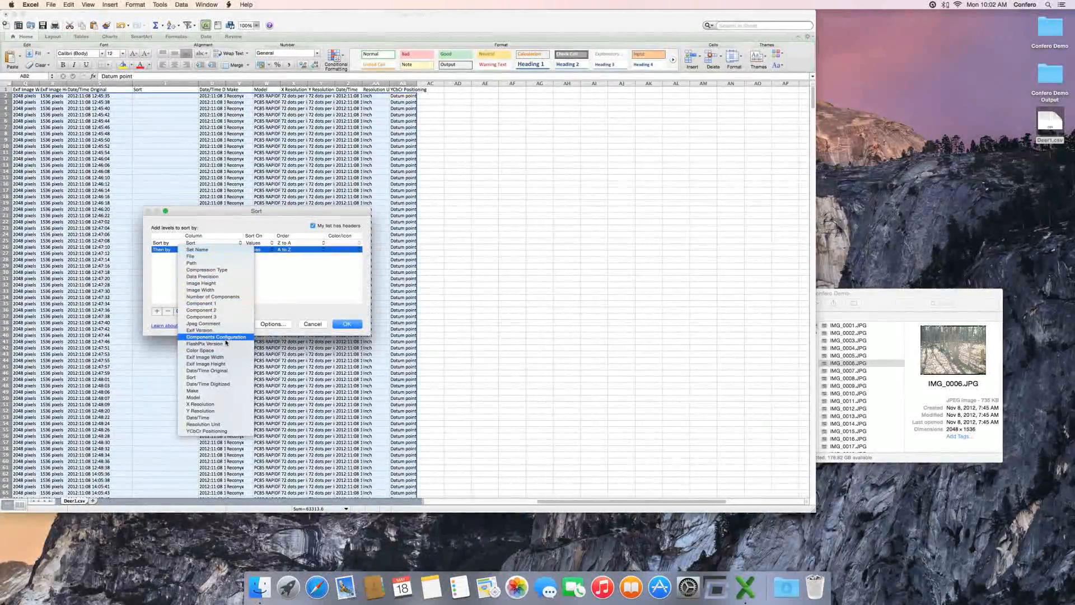
left_click(222, 371)
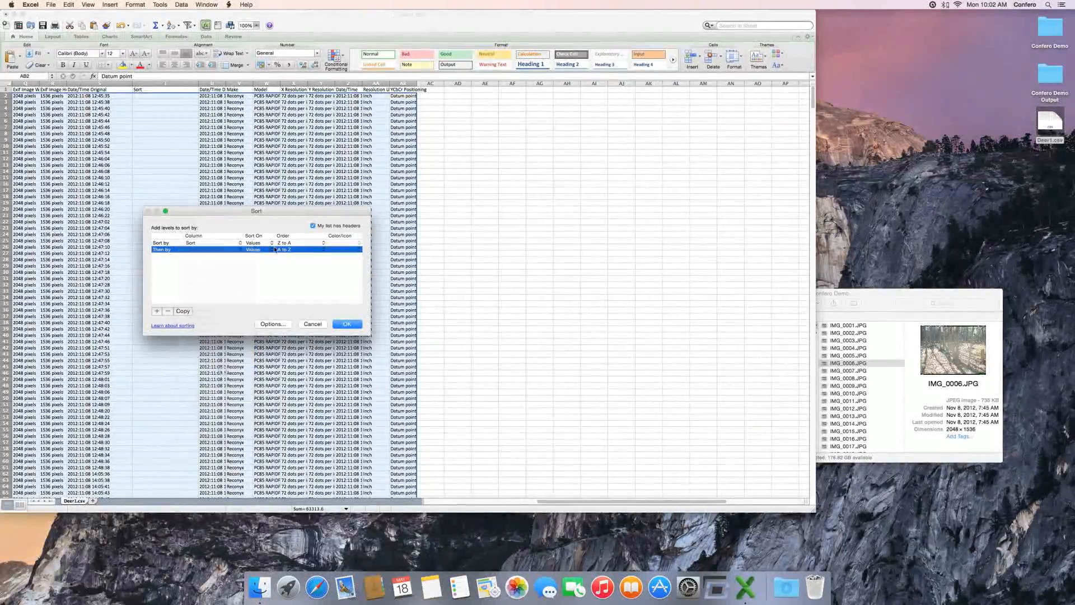
left_click(348, 325)
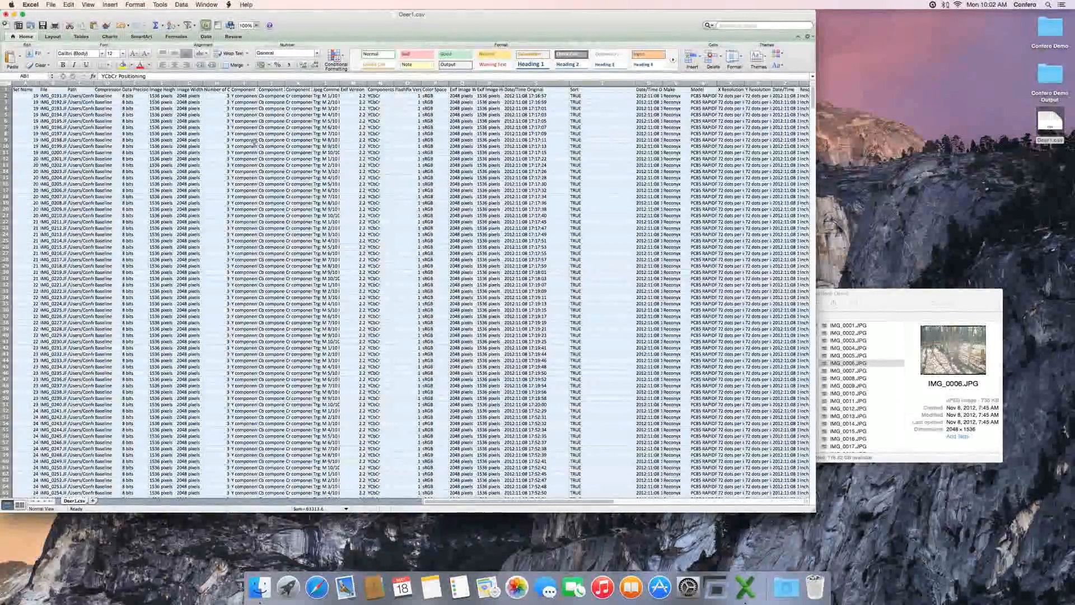
Step: Delete all data rows below the last row marked TRUE in the Sort column
left_click(588, 97)
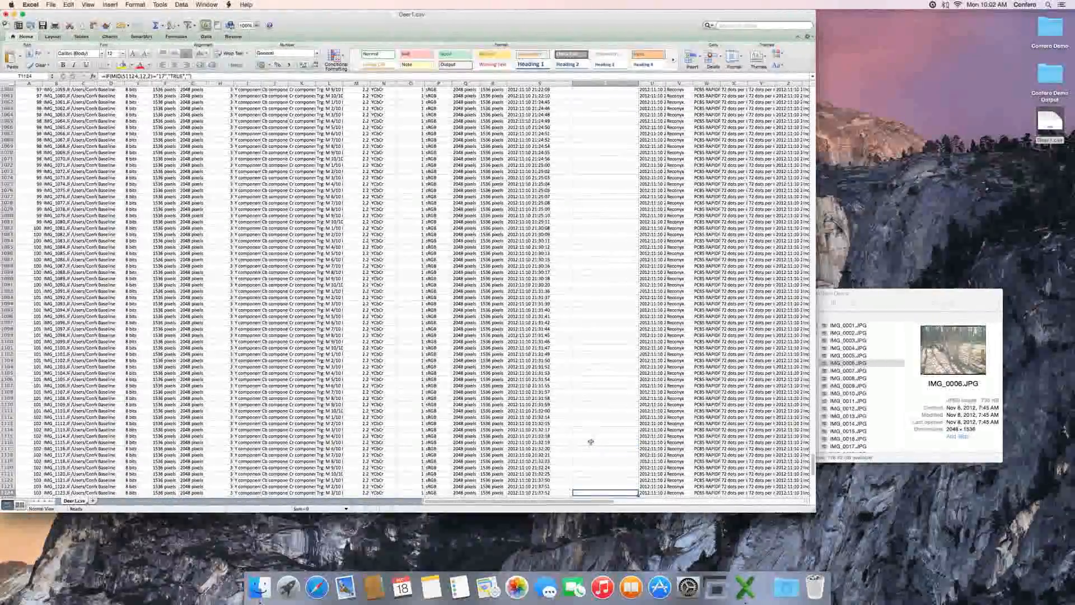
scroll(593, 440, "down", 5)
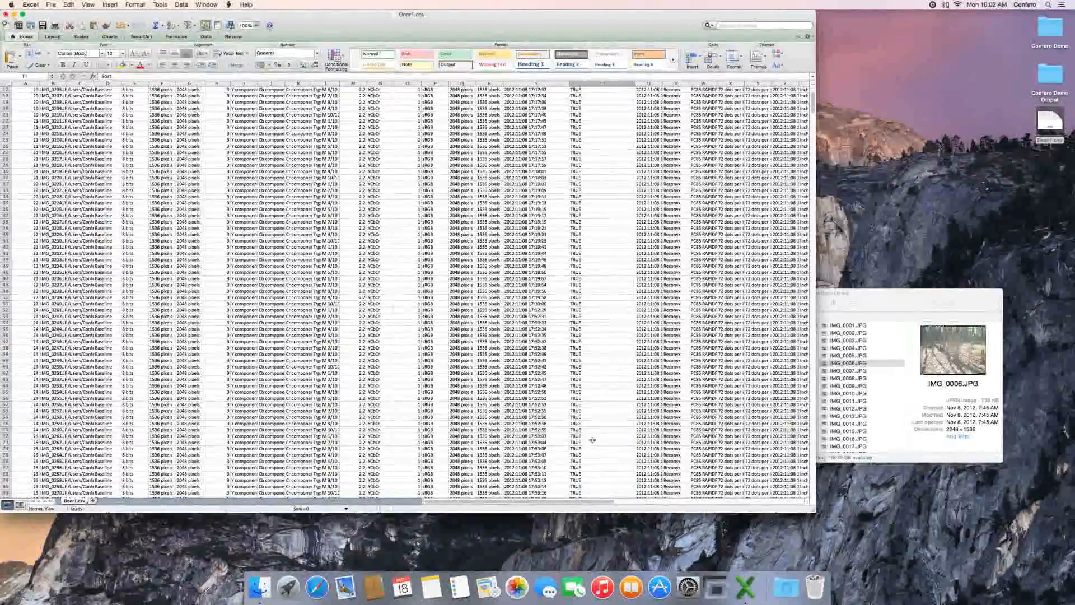
scroll(644, 456, "down", 9)
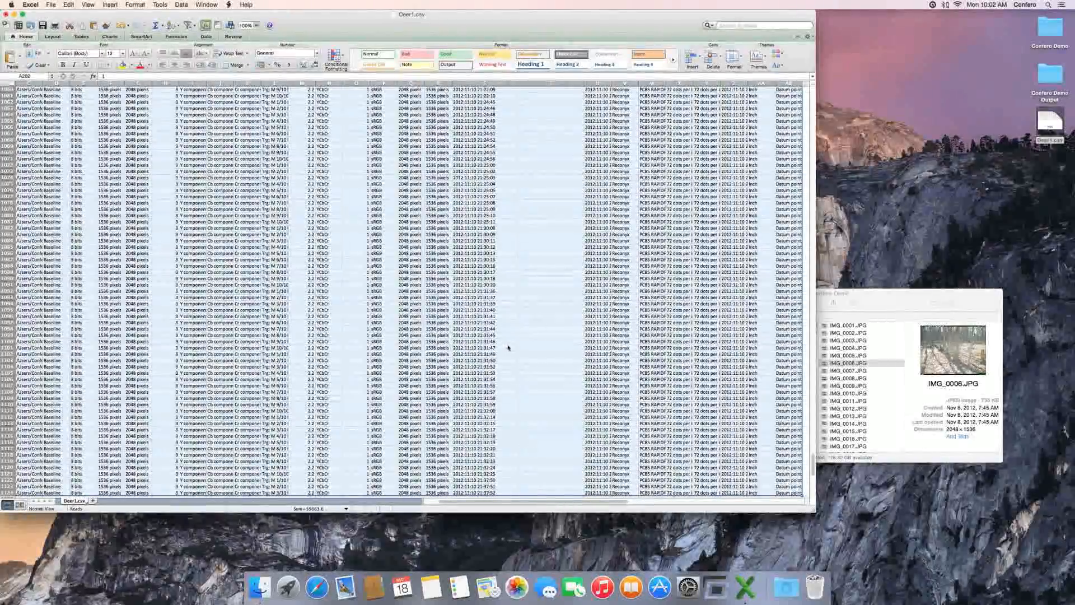
key("Delete")
left_click(482, 279)
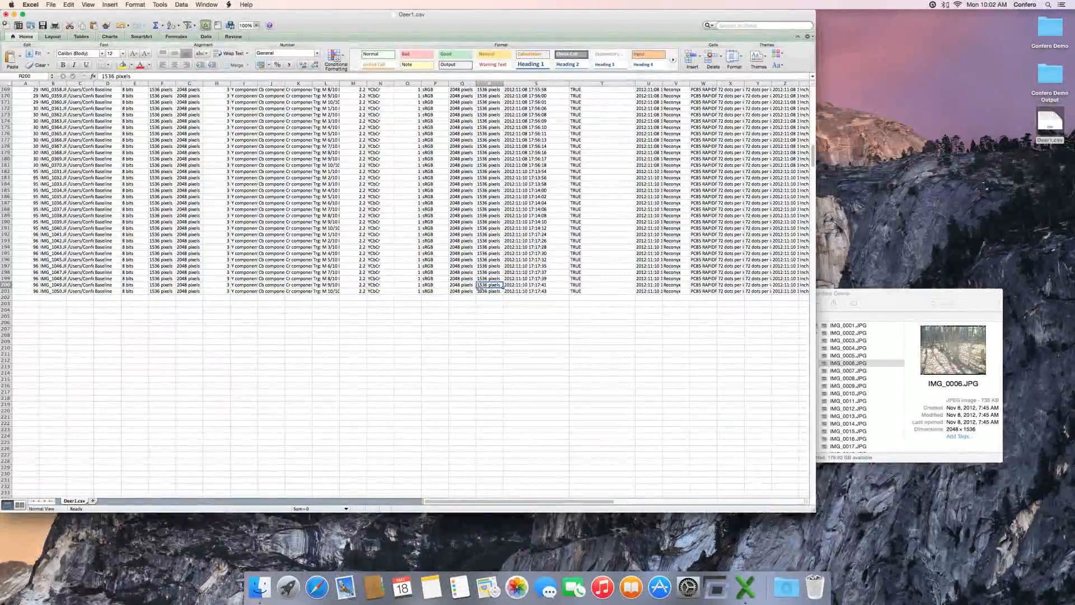
scroll(480, 288, "up", 5)
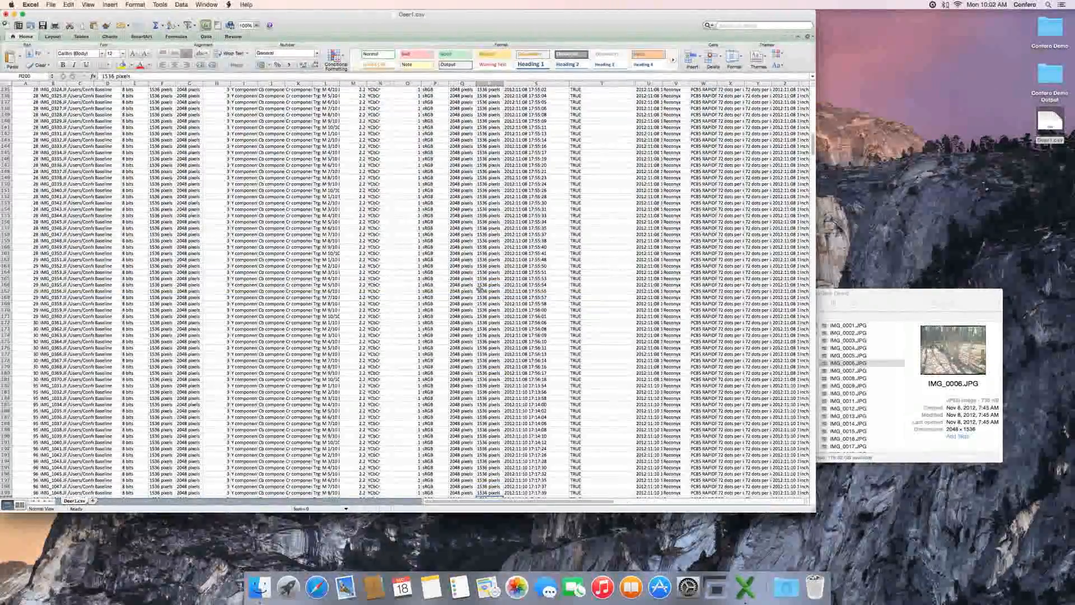
scroll(480, 288, "up", 15)
scroll(480, 288, "up", 1)
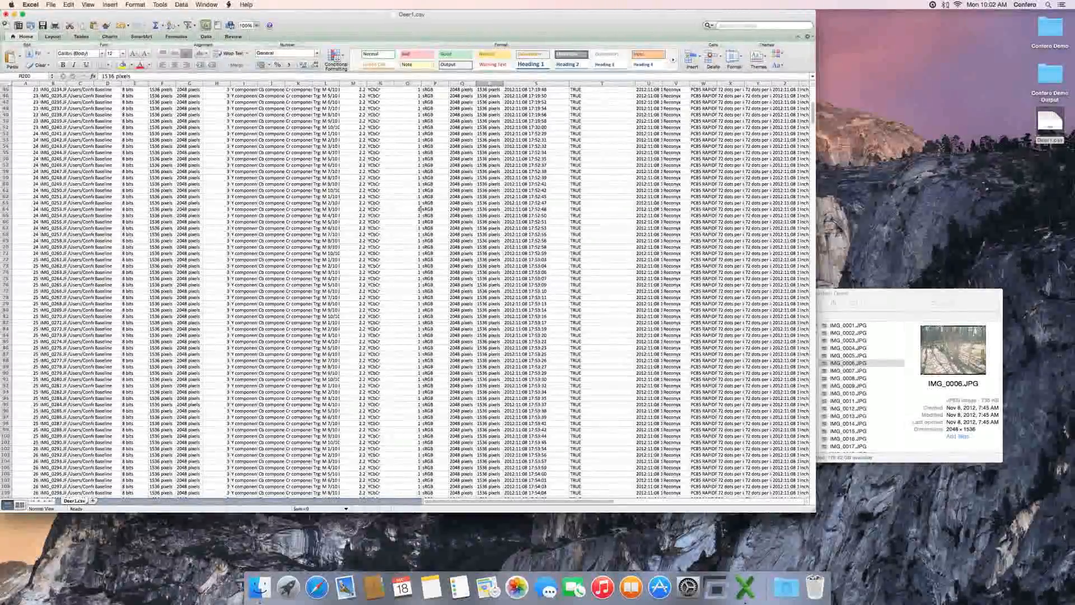
Step: Save Deer1.csv, keeping the CSV format, and close the workbook
key("super+s")
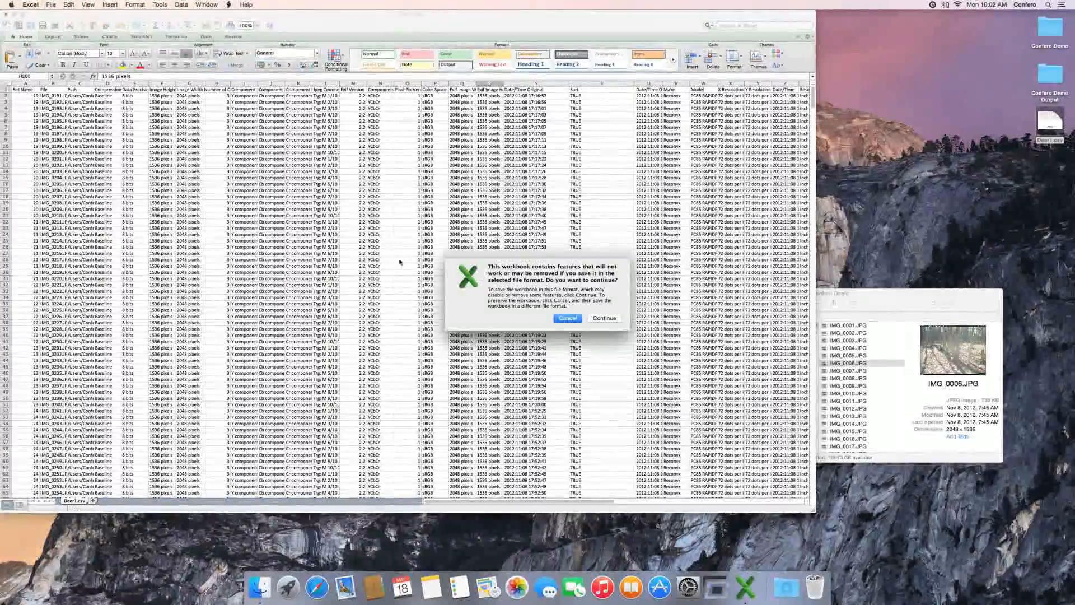
left_click(618, 318)
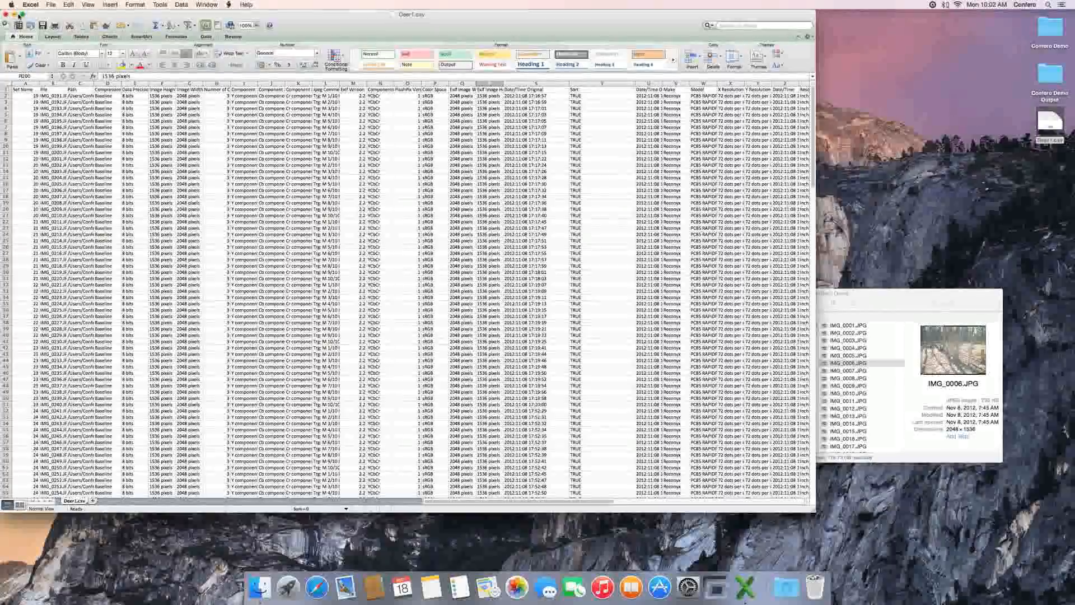
key("super+w")
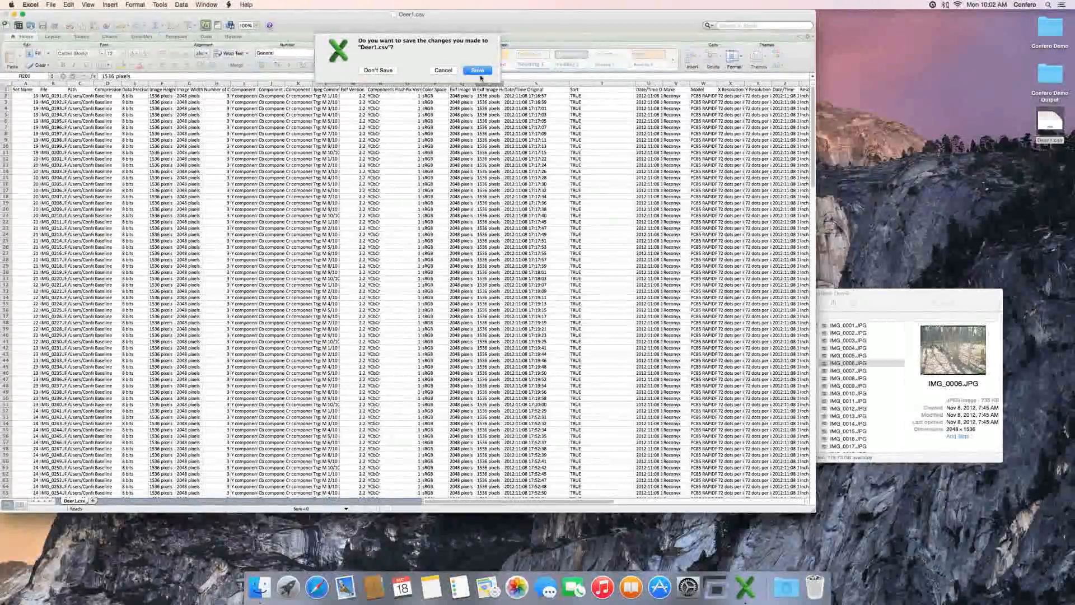
key("Return")
left_click(604, 317)
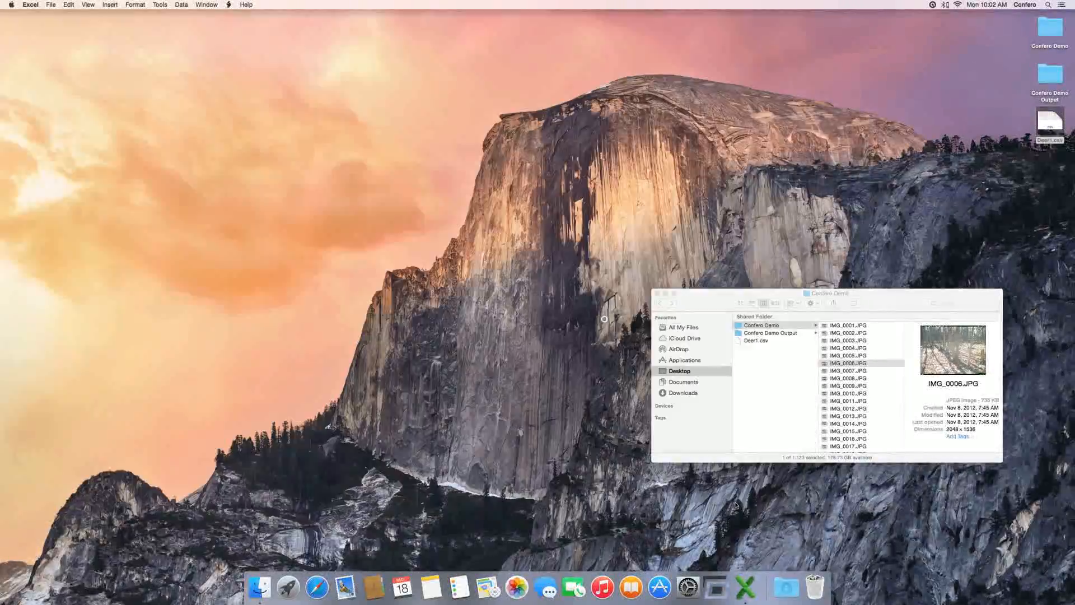
Step: Switch to Confero, import Deer1.csv from the Desktop and preview image sets 19 and 20
left_click(722, 589)
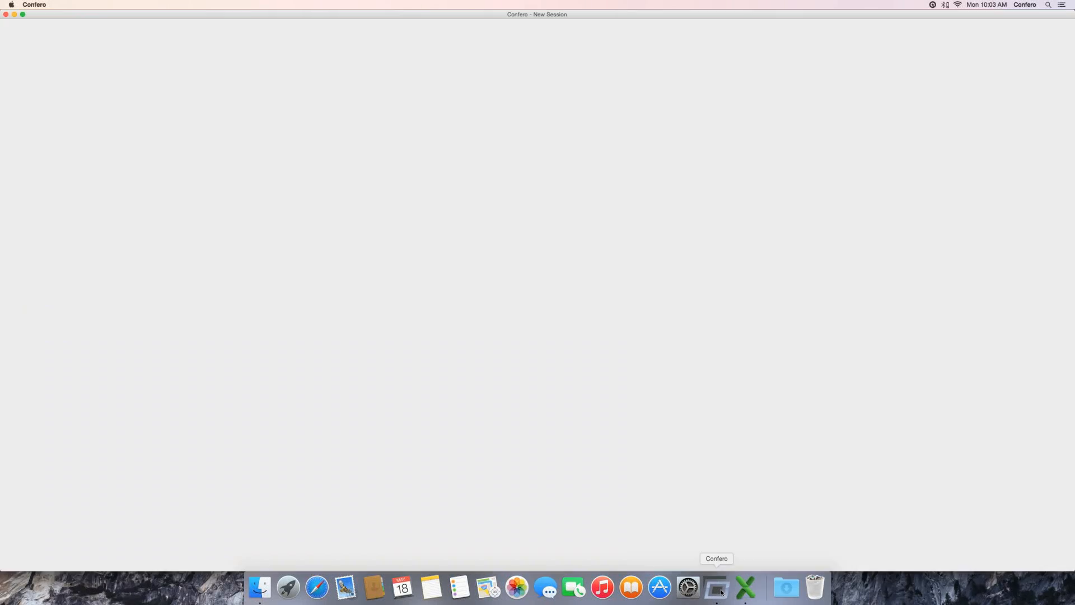
left_click(47, 25)
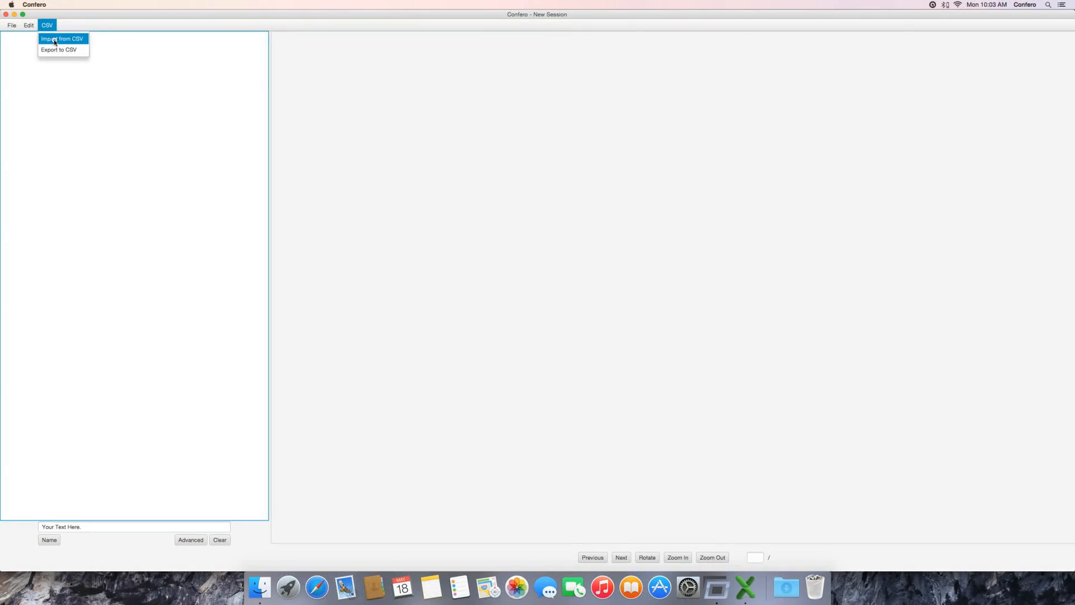
left_click(51, 40)
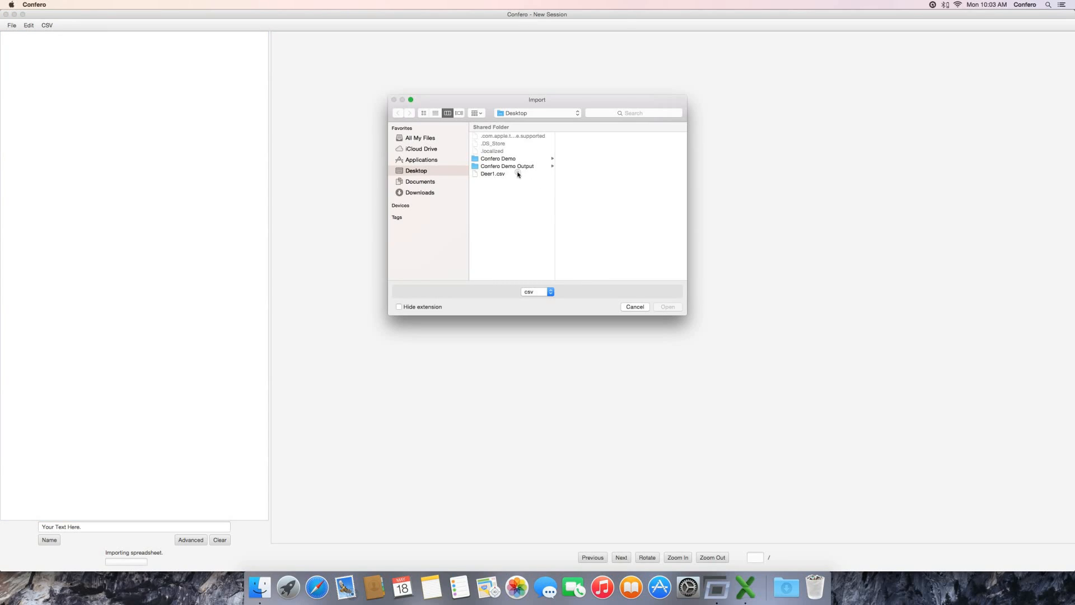
left_click(517, 173)
left_click(668, 307)
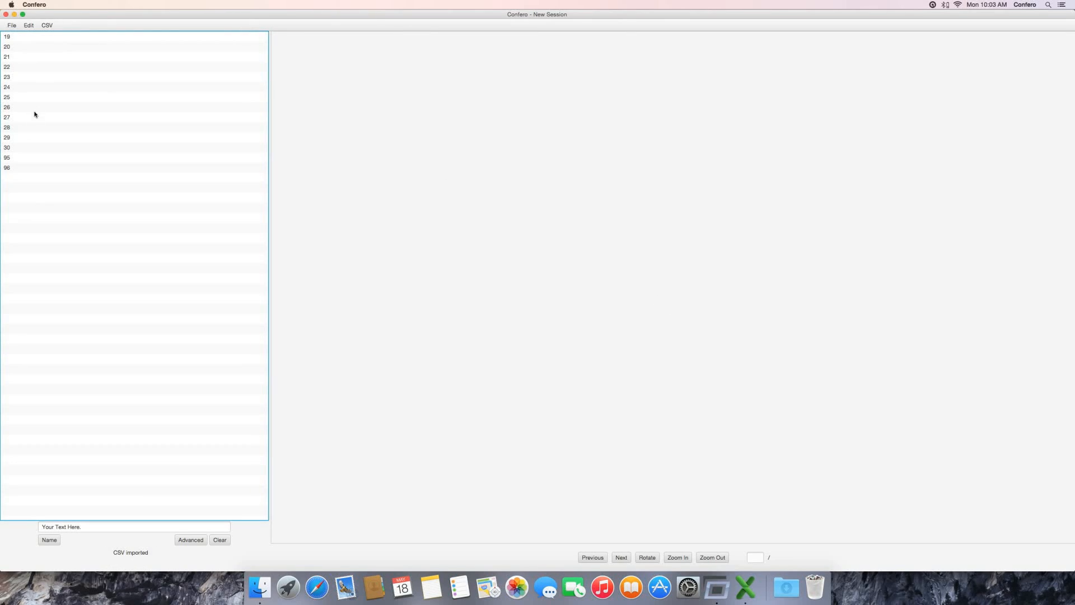
left_click(25, 40)
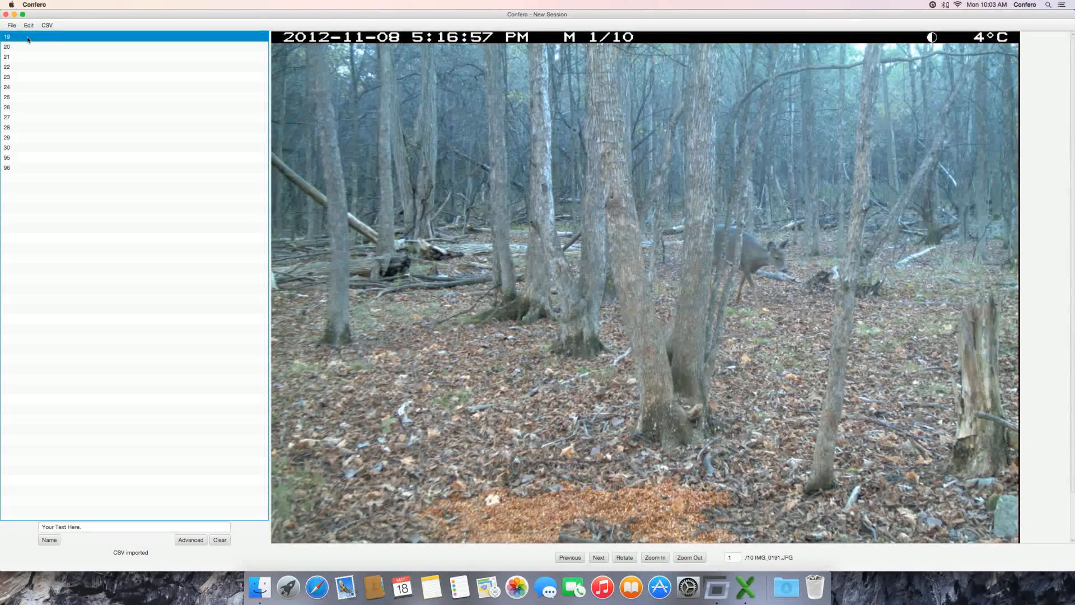
key("Down")
key("Up")
key("Down")
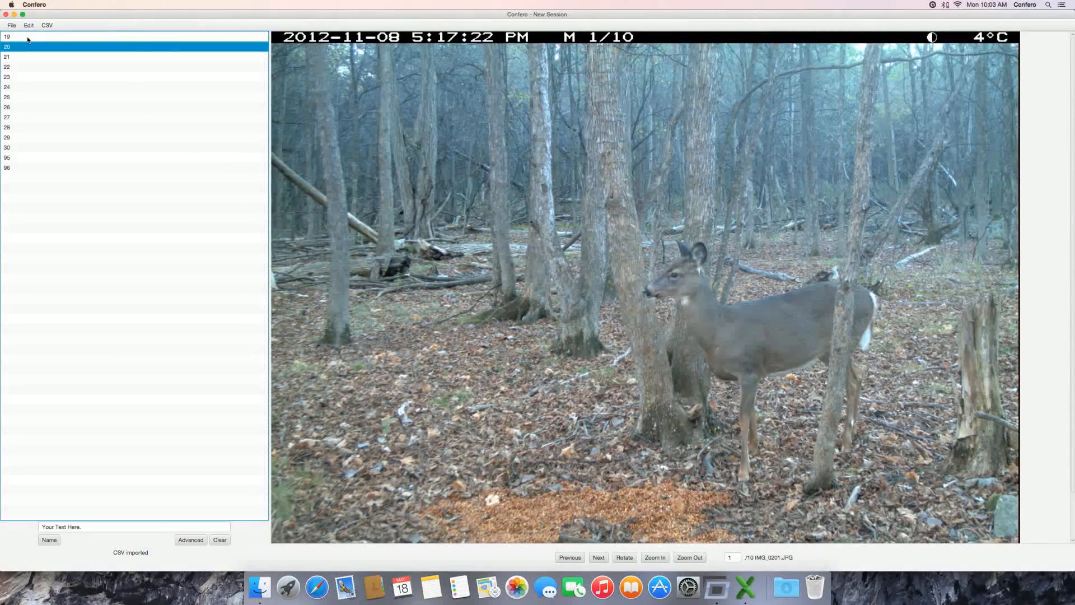
key("Up")
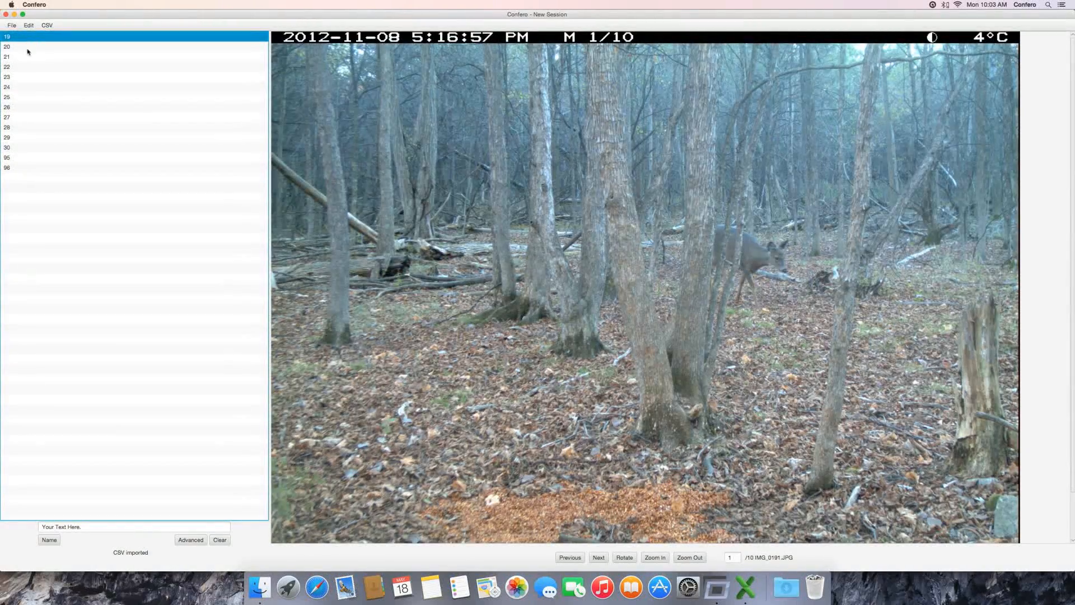
Step: Rename all imported image sets with the advanced pattern "Deer Site 1 [Date/Time Original]" and check the first two sets
left_click(19, 167, "shift")
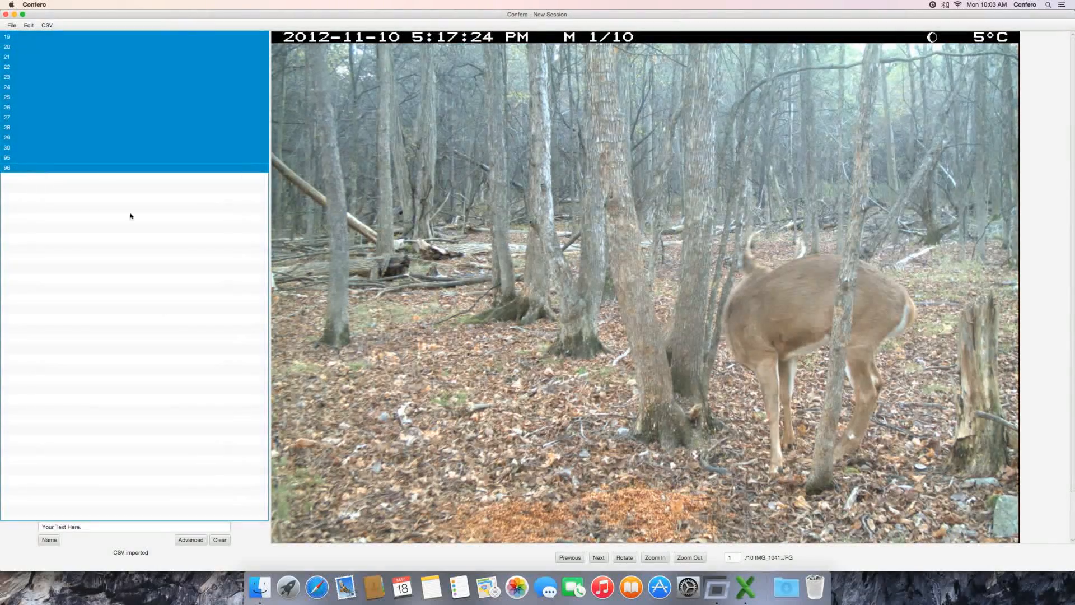
left_click(189, 540)
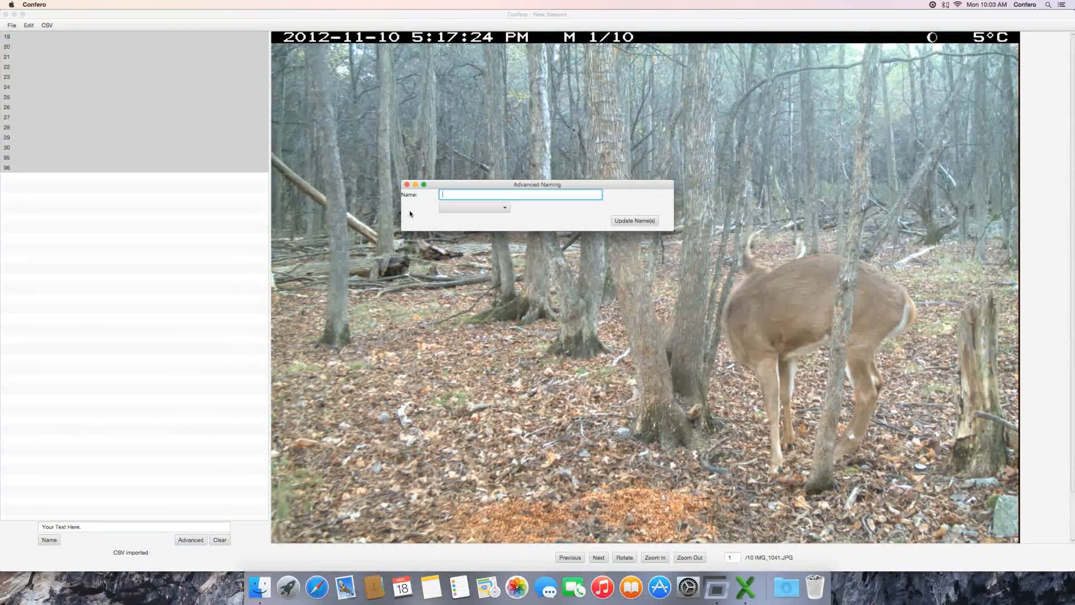
type("Deer Site 1")
left_click(471, 209)
left_click(471, 239)
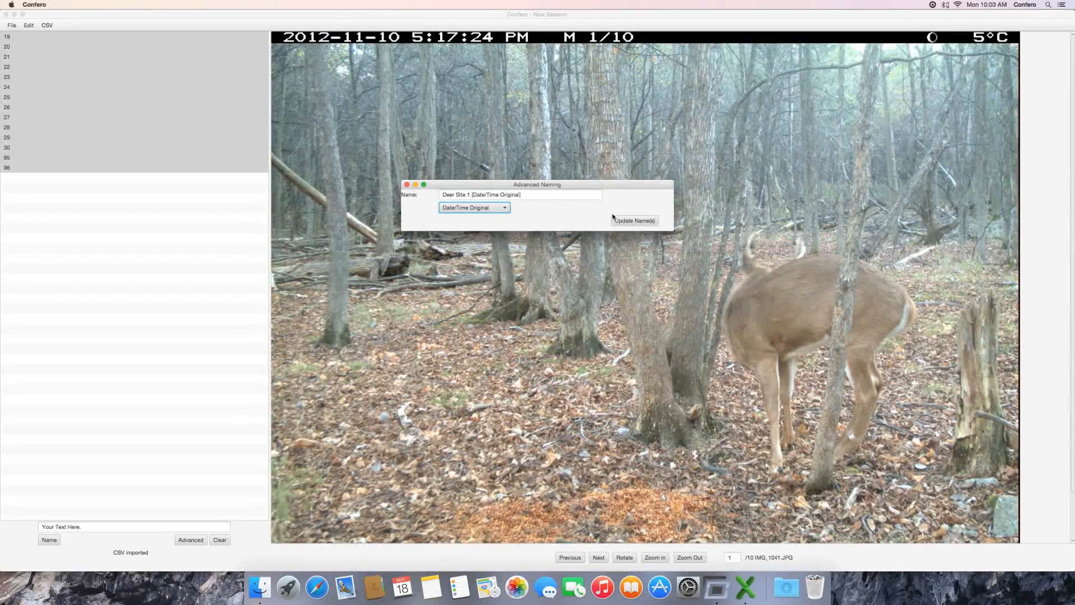
left_click(633, 220)
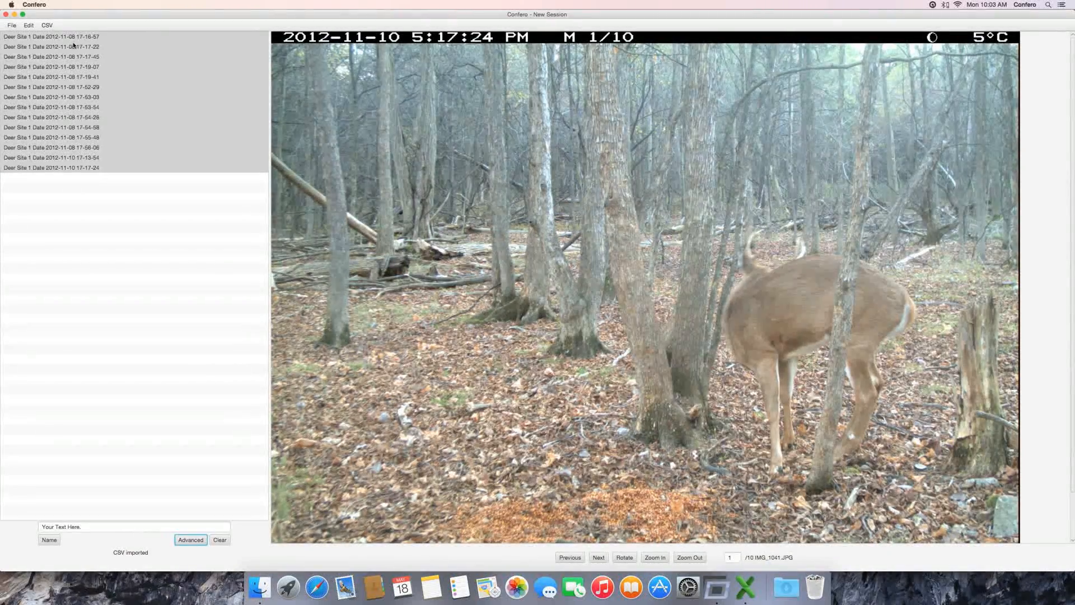
left_click(80, 38)
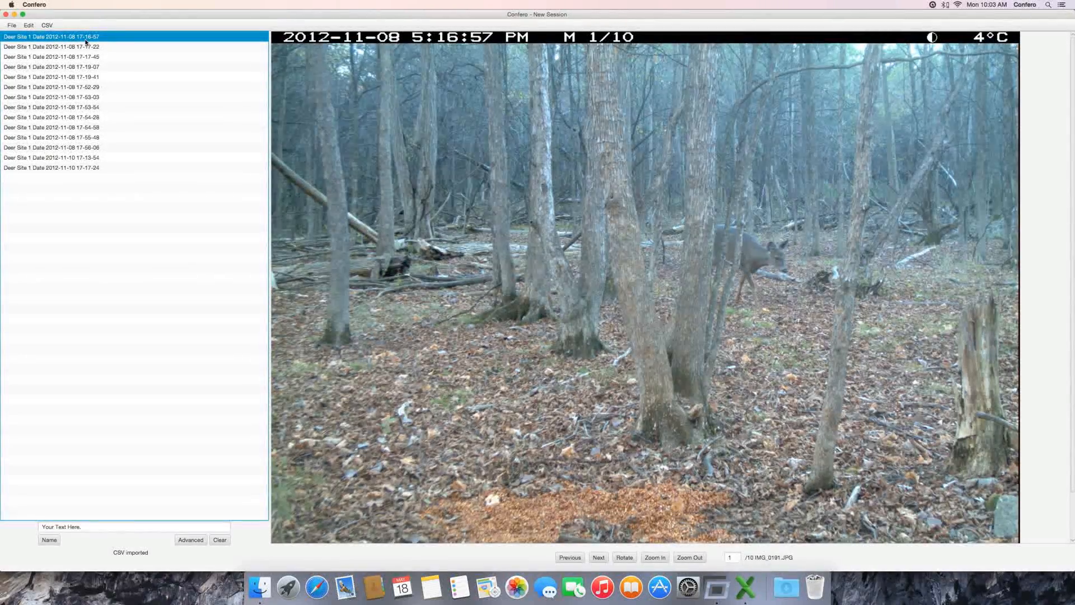
key("Down")
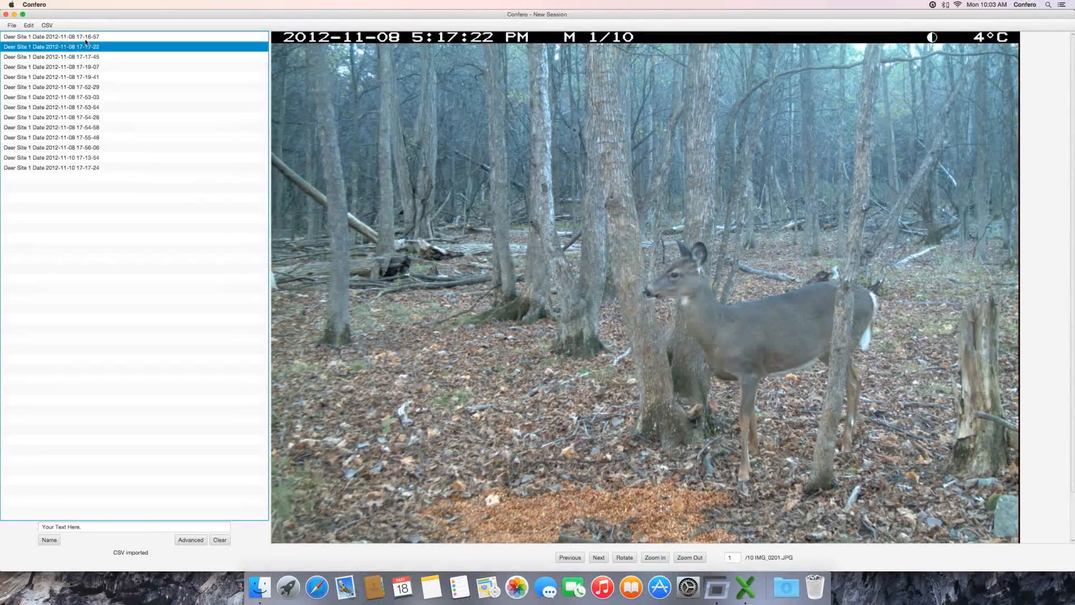
Step: Export the images into sorted directories in their original format, with a PDF of each set, to the Confero Demo Output folder
left_click(12, 25)
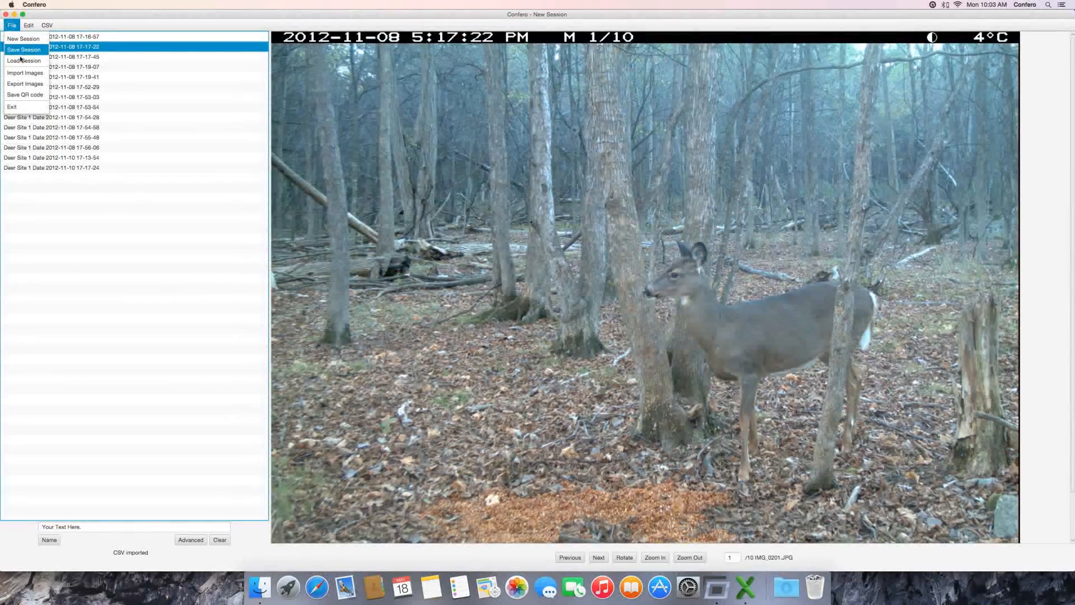
left_click(28, 84)
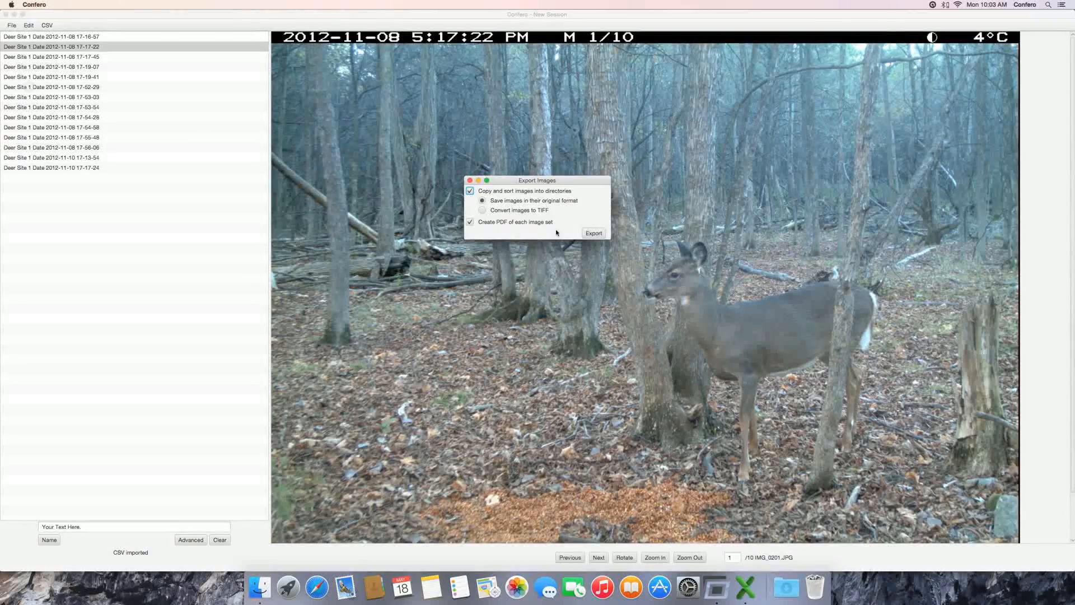
left_click(593, 233)
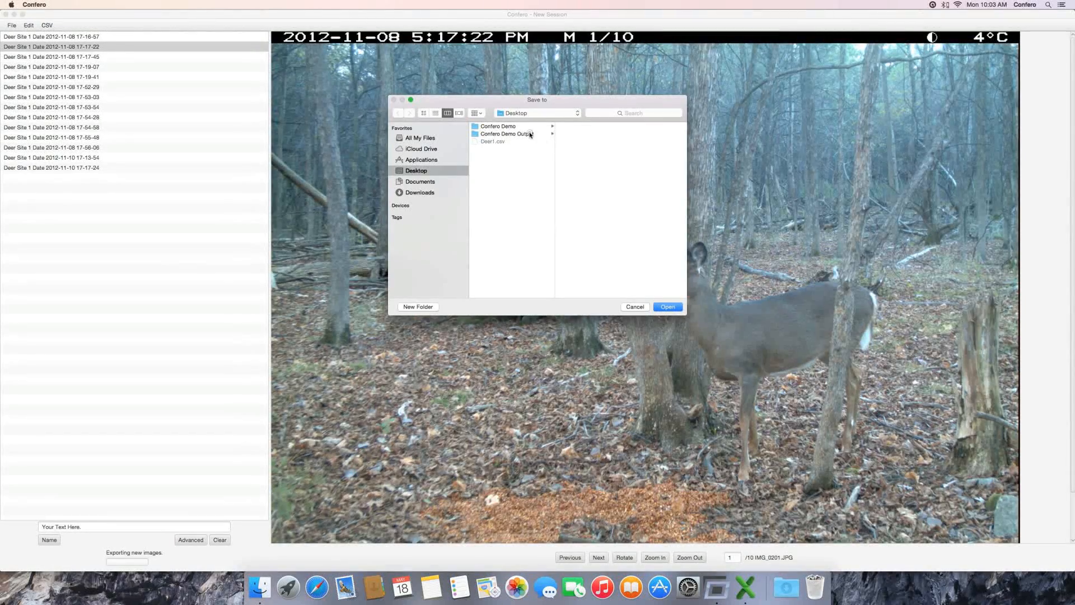
left_click(545, 136)
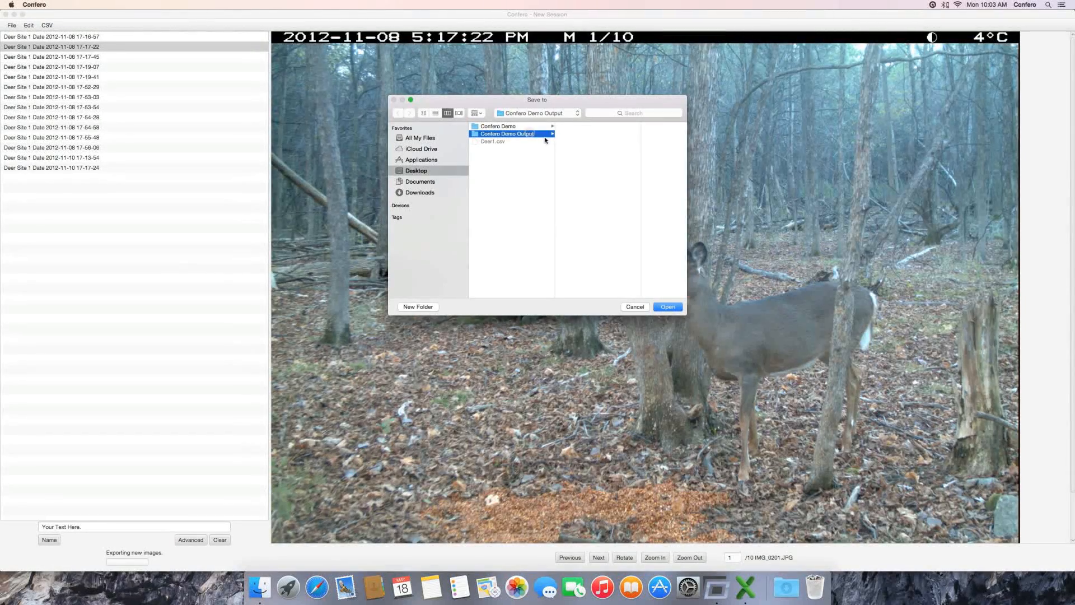
left_click(668, 307)
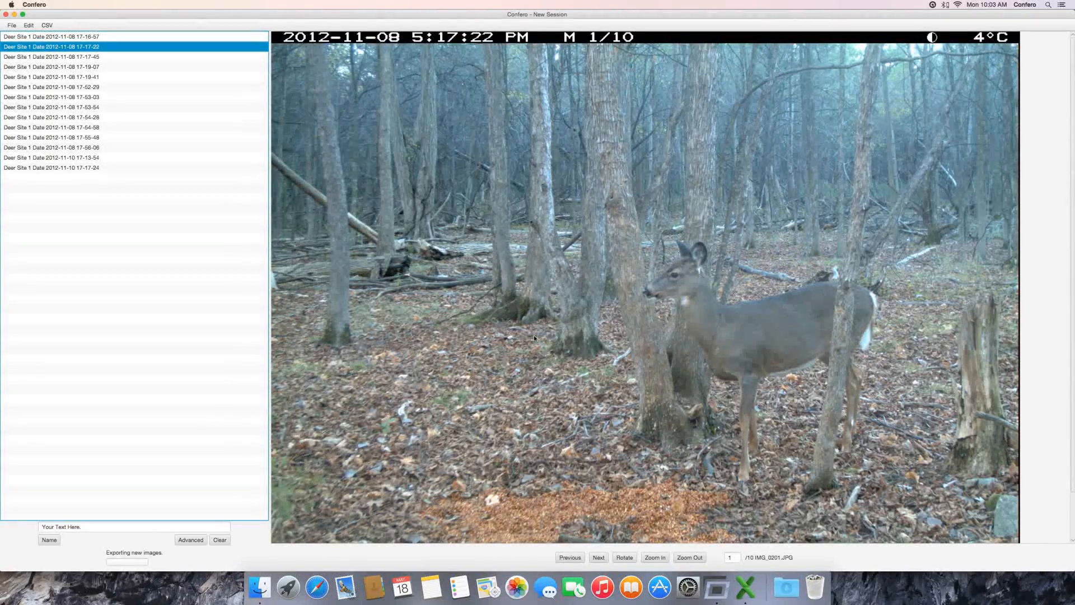
left_click(259, 586)
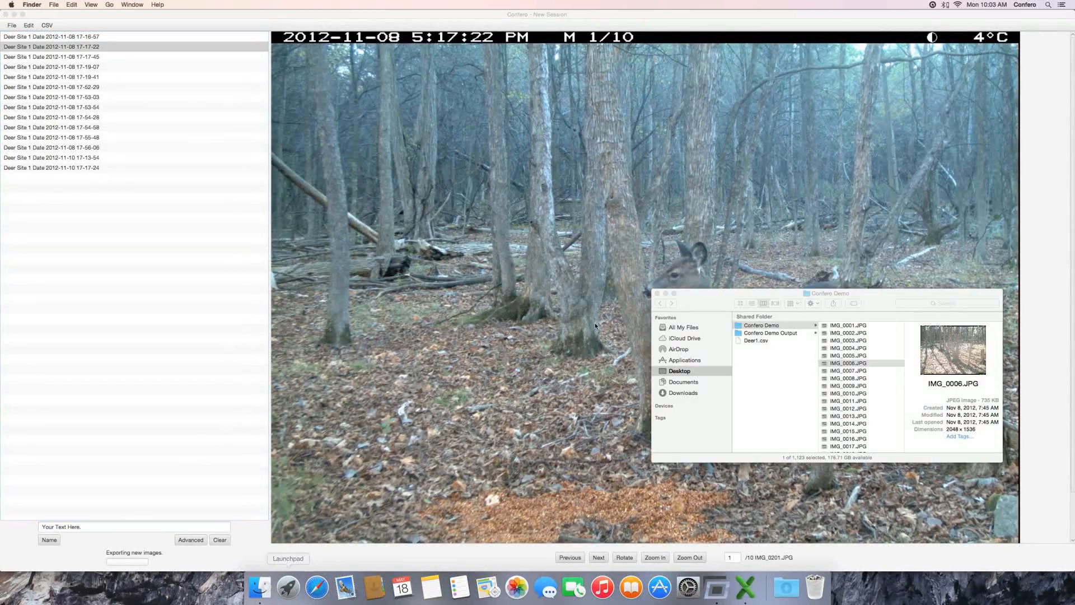
left_click(770, 333)
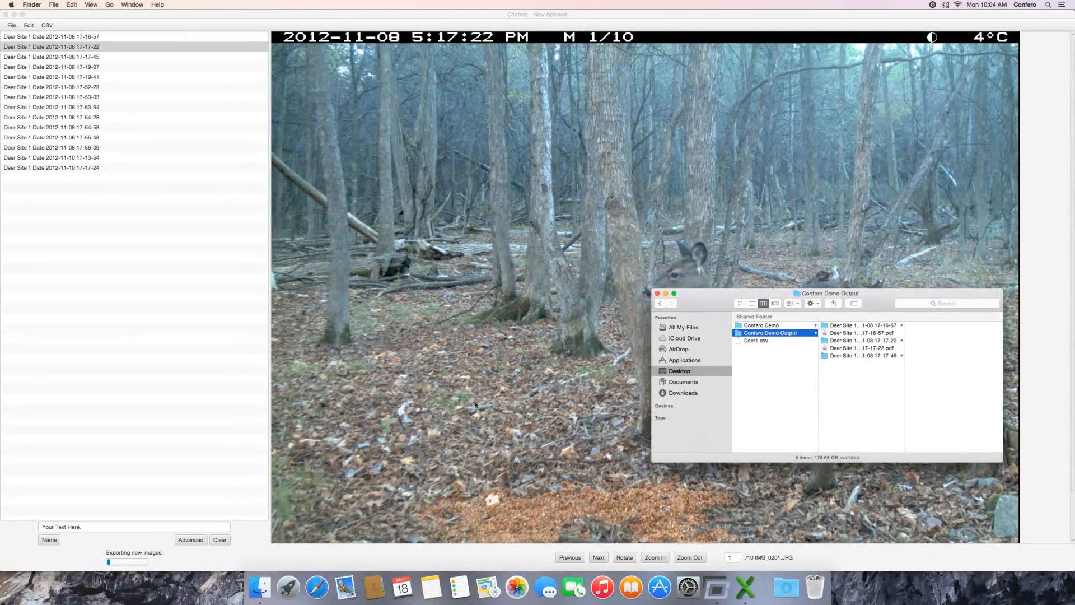
left_click(873, 325)
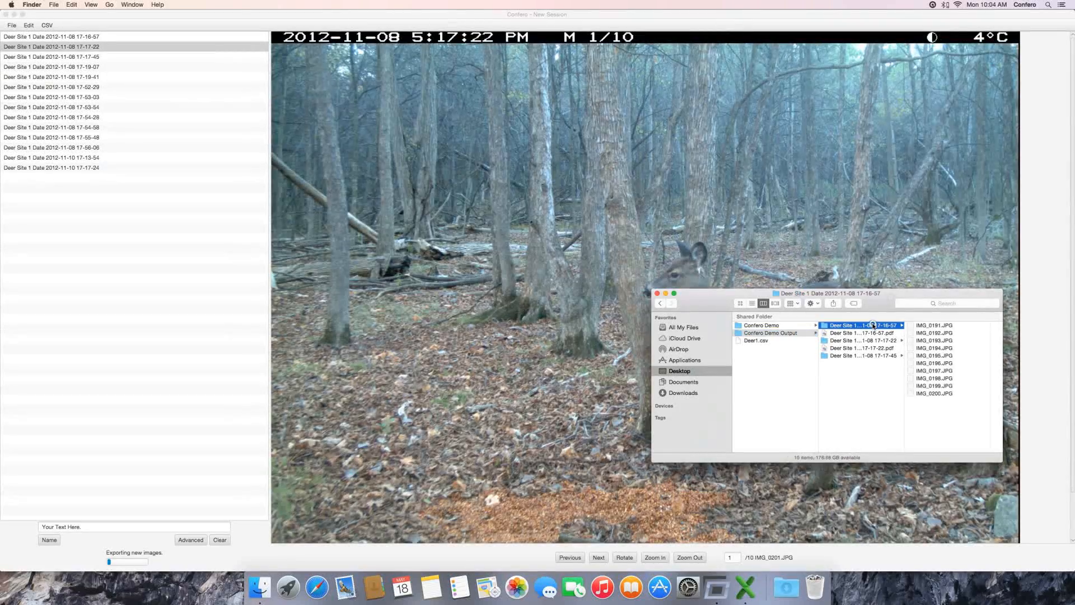
left_click(917, 328)
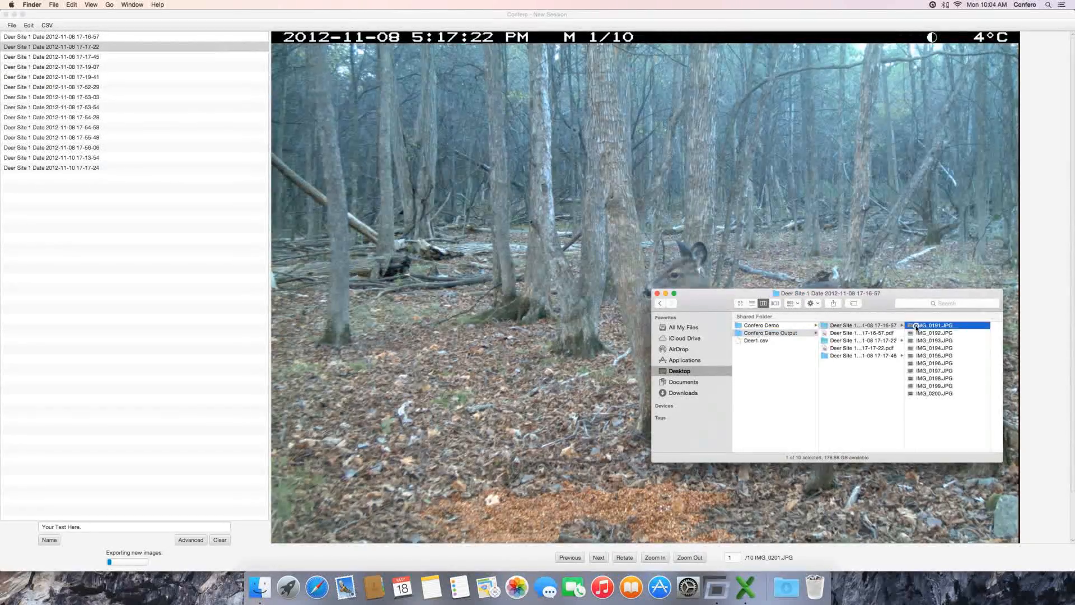
key("space")
key("Down")
key("Down")
key("Down")
key("Down")
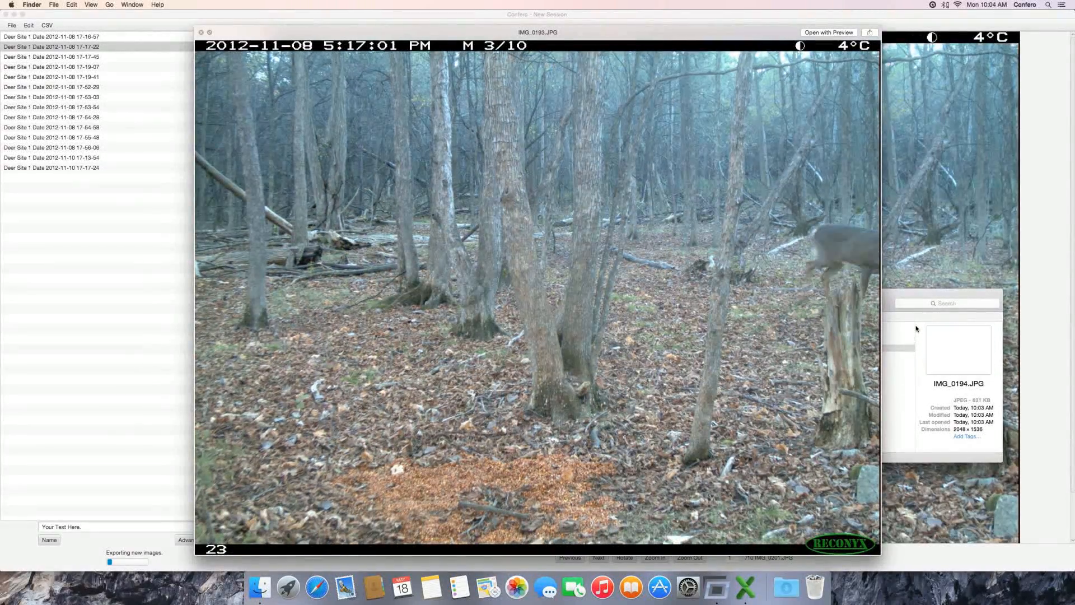
key("space")
key("Left")
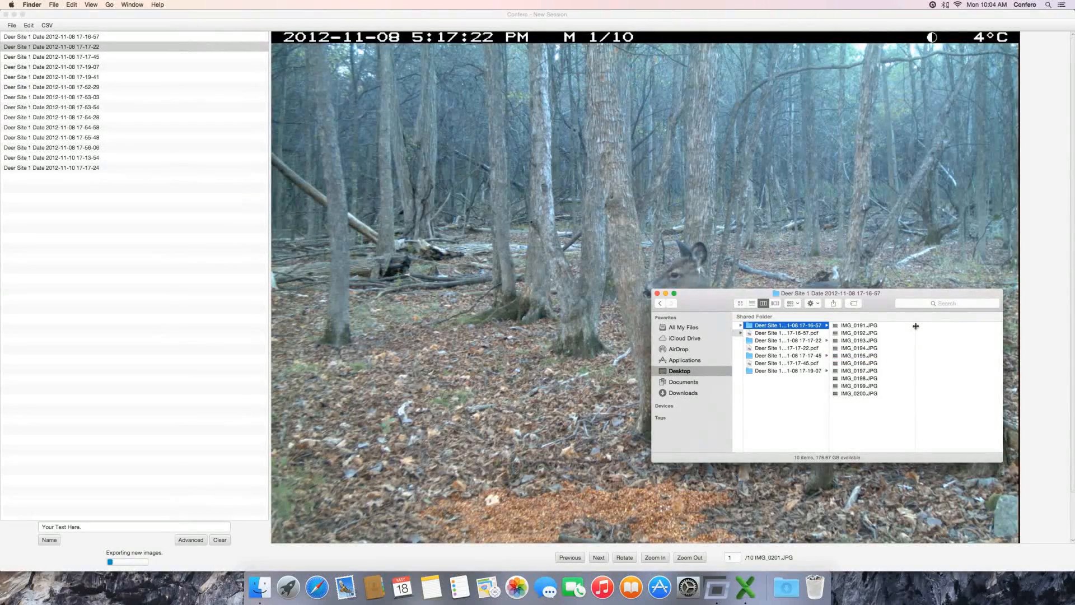
left_click_drag(830, 411, 916, 409)
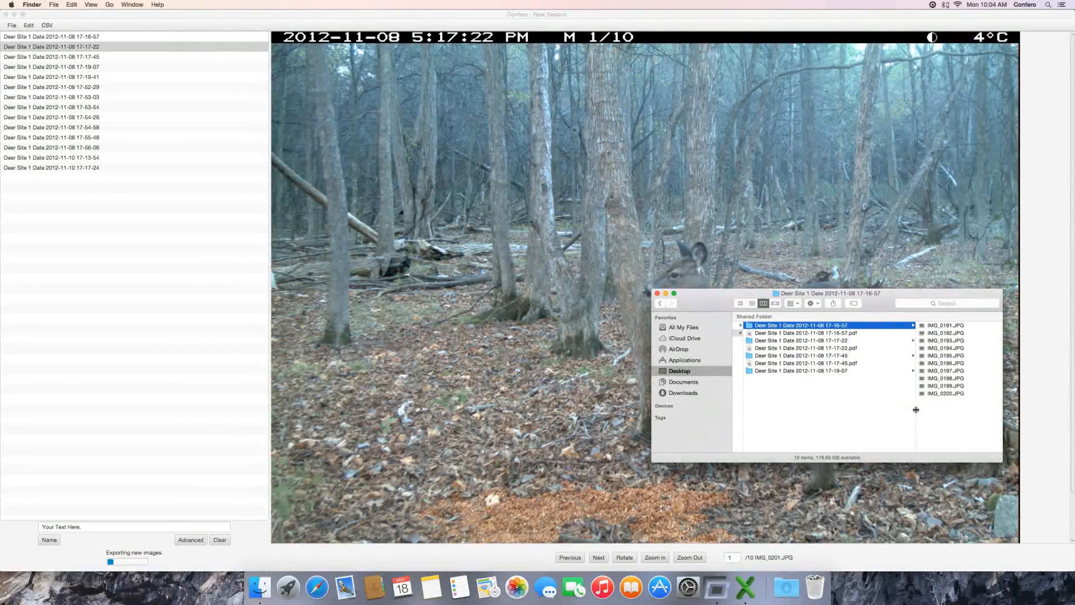
left_click(807, 334)
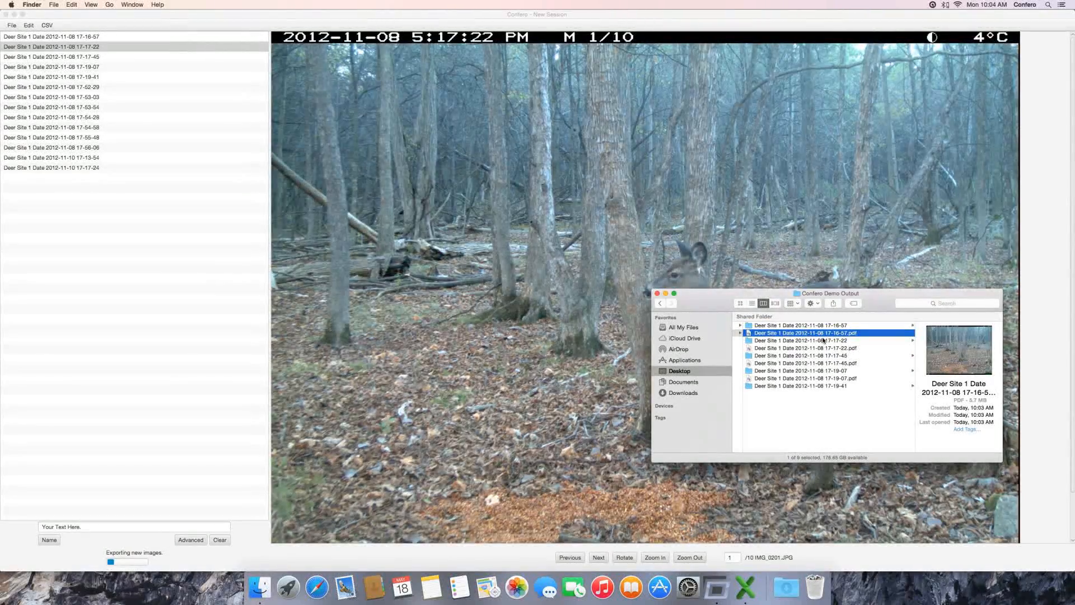
key("space")
scroll(663, 271, "down", 10)
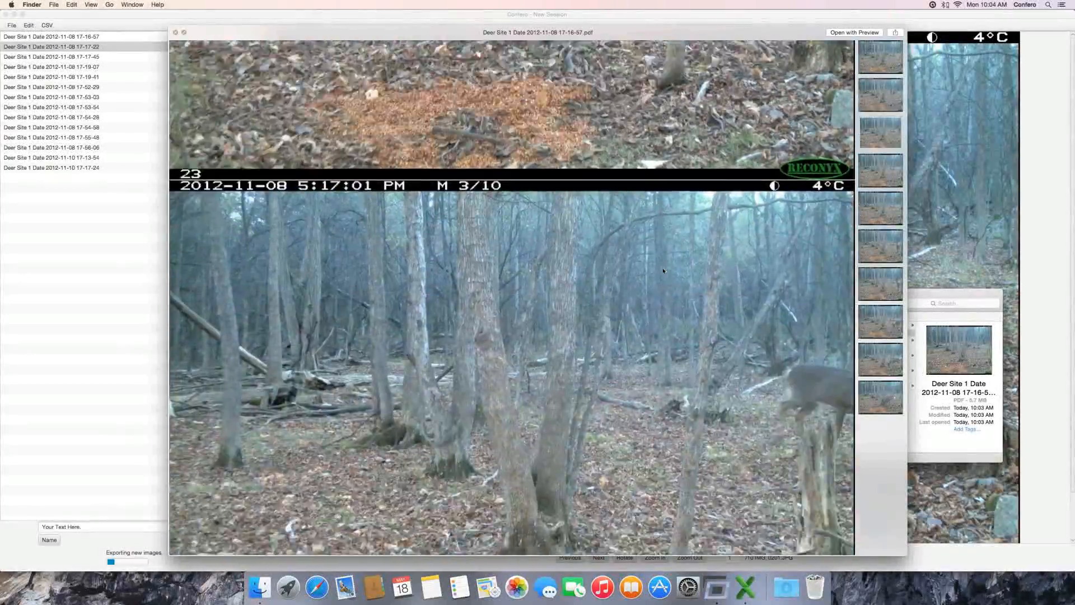
scroll(663, 270, "down", 10)
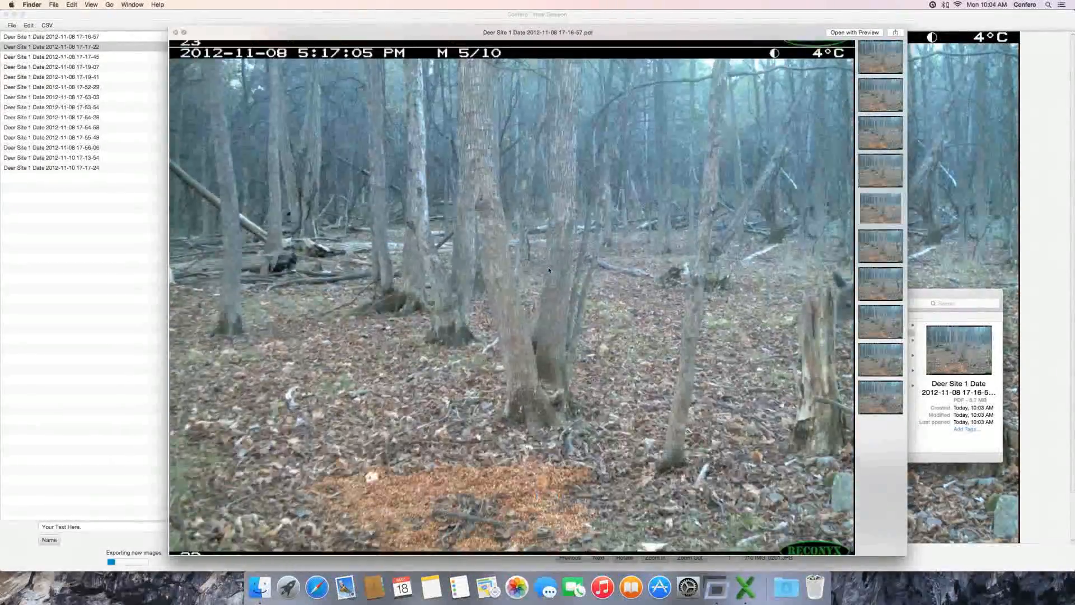
key("space")
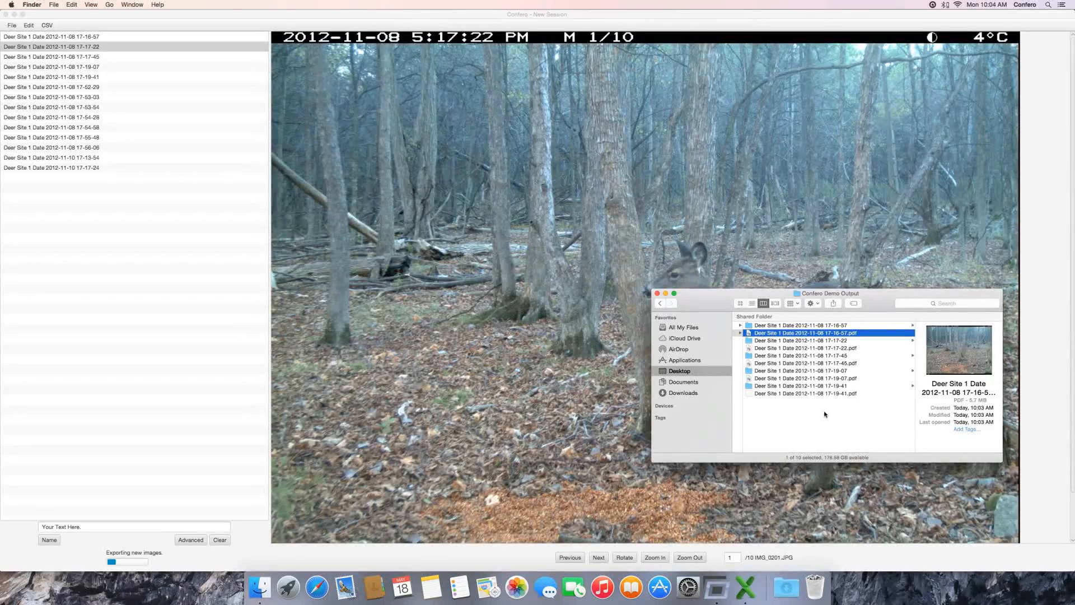